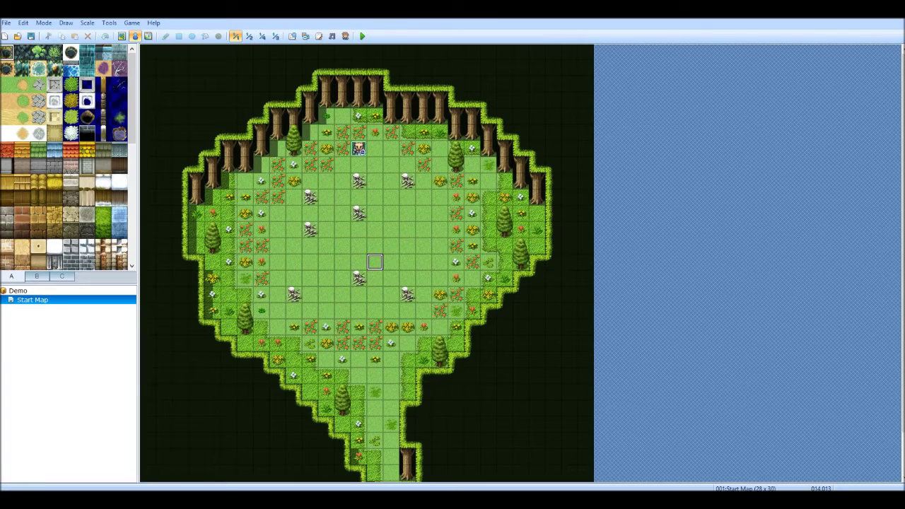
Step: Quick-create a treasure chest event by the right trees holding 500 gold
{"action": "left_click_drag", "start_coordinate": [901, 316], "coordinate": [898, 287]}
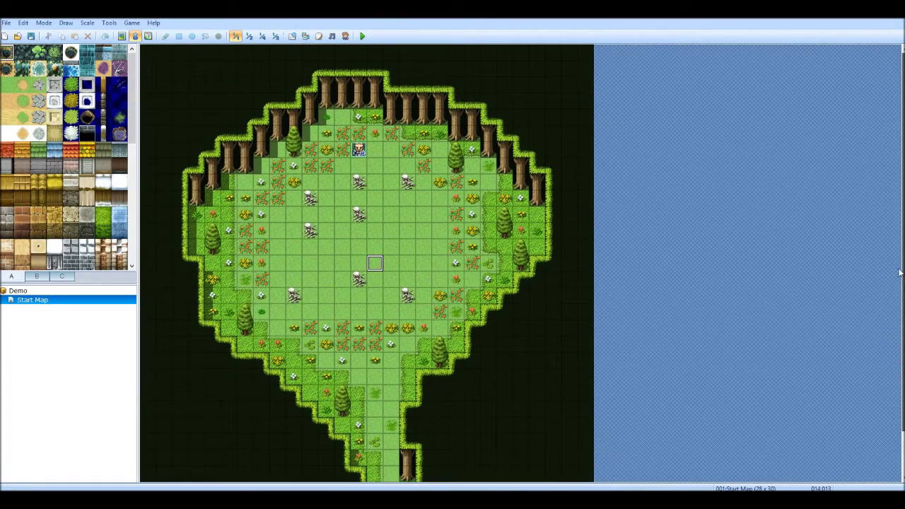
{"action": "right_click", "coordinate": [489, 181]}
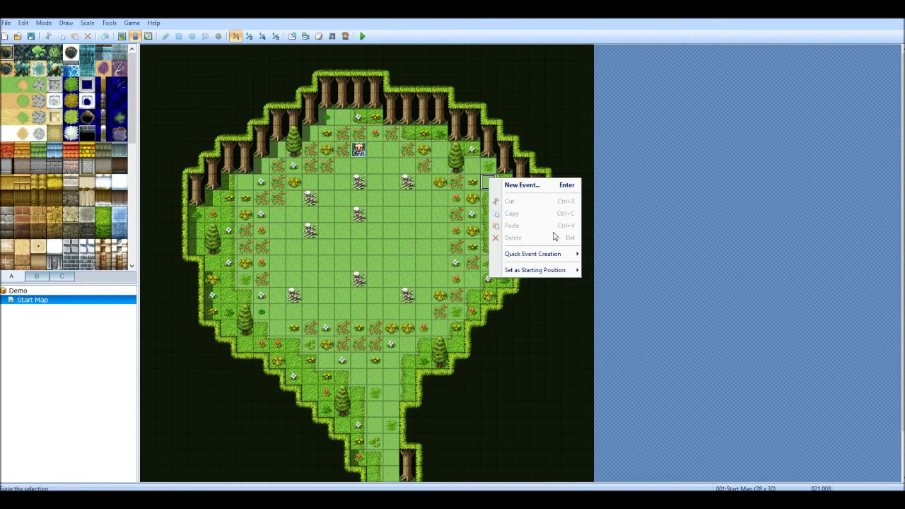
{"action": "mouse_move", "coordinate": [569, 262]}
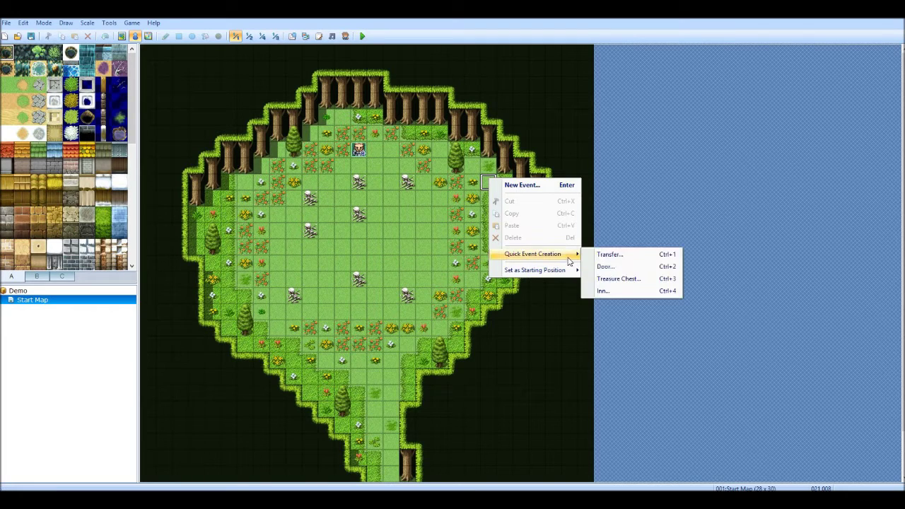
{"action": "left_click", "coordinate": [640, 281]}
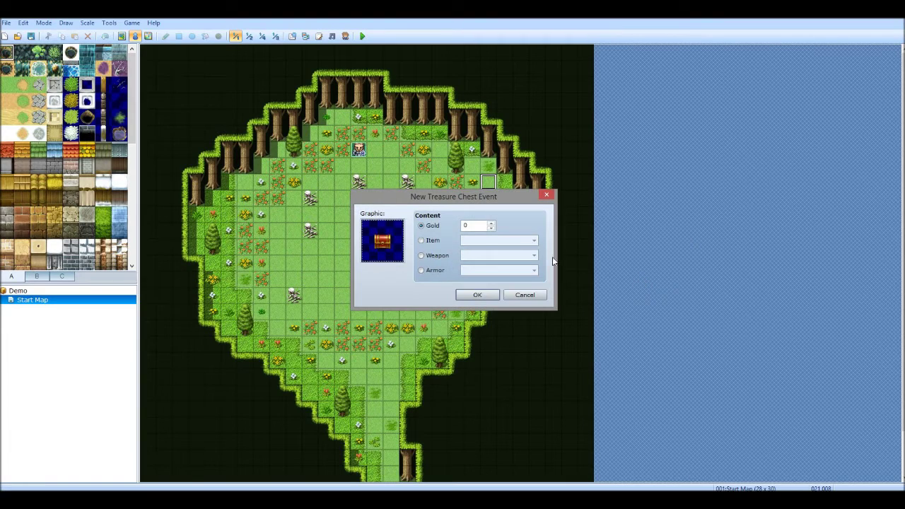
{"action": "double_click", "coordinate": [468, 225]}
{"action": "type", "text": "500"}
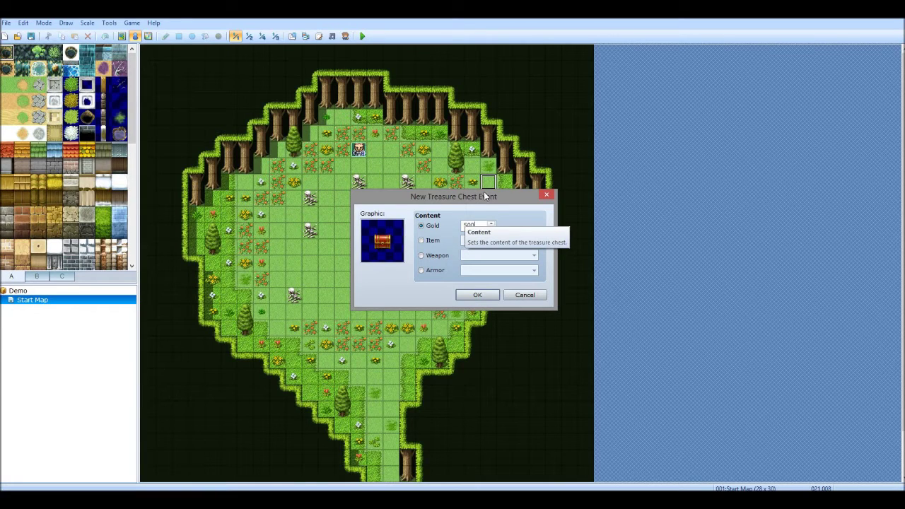
Step: Give the chest the gold chest graphic and confirm the 500-gold treasure event
{"action": "double_click", "coordinate": [377, 236]}
{"action": "left_click", "coordinate": [536, 203]}
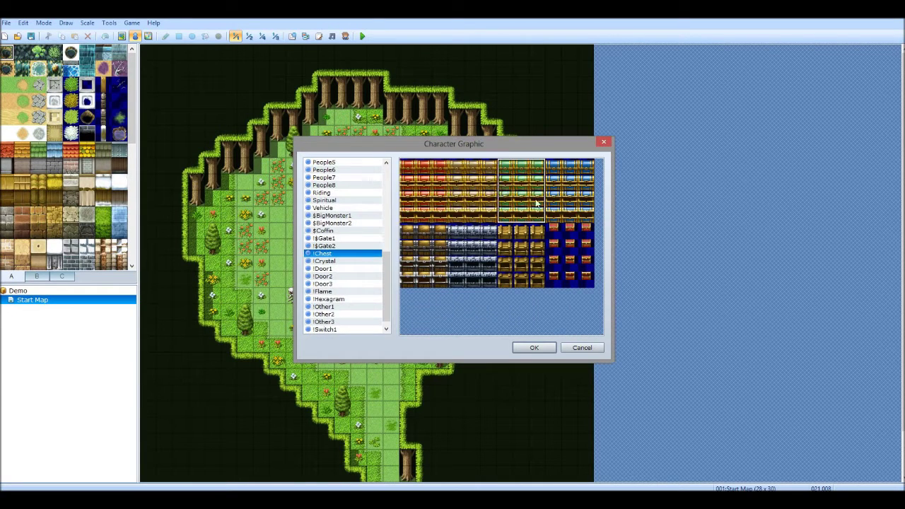
{"action": "left_click", "coordinate": [565, 219]}
{"action": "left_click", "coordinate": [584, 251]}
{"action": "left_click", "coordinate": [515, 250]}
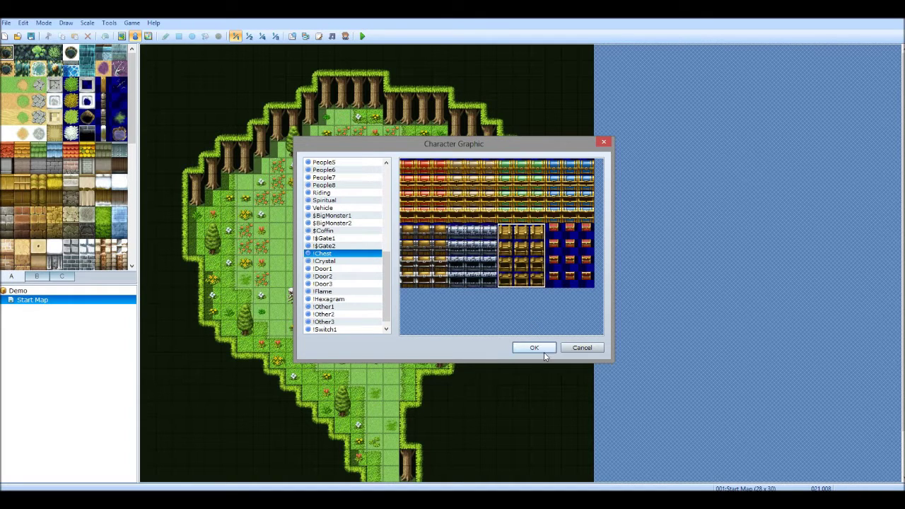
{"action": "left_click", "coordinate": [535, 347]}
{"action": "left_click", "coordinate": [478, 297]}
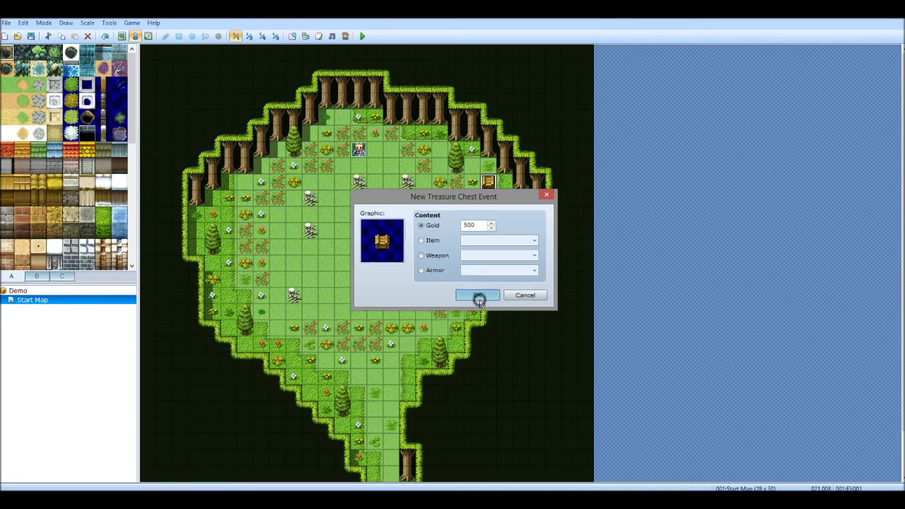
{"action": "left_click", "coordinate": [434, 214]}
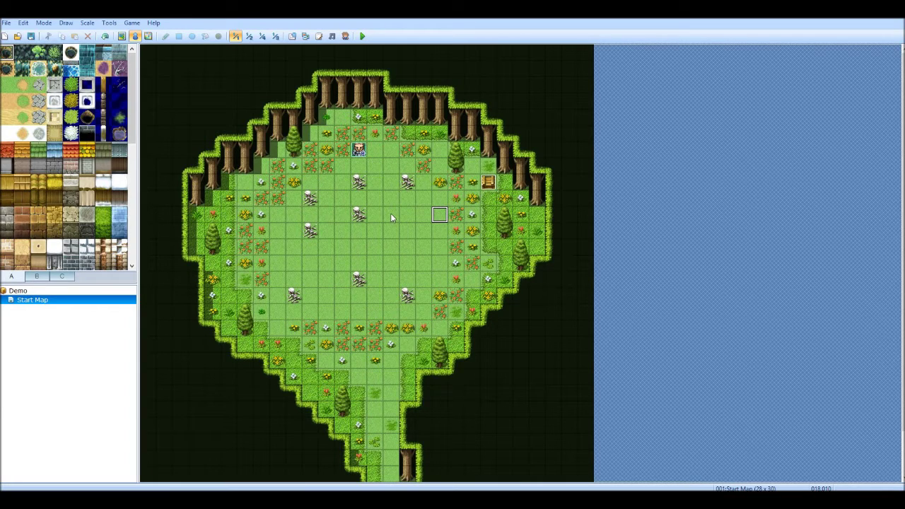
{"action": "right_click", "coordinate": [378, 227]}
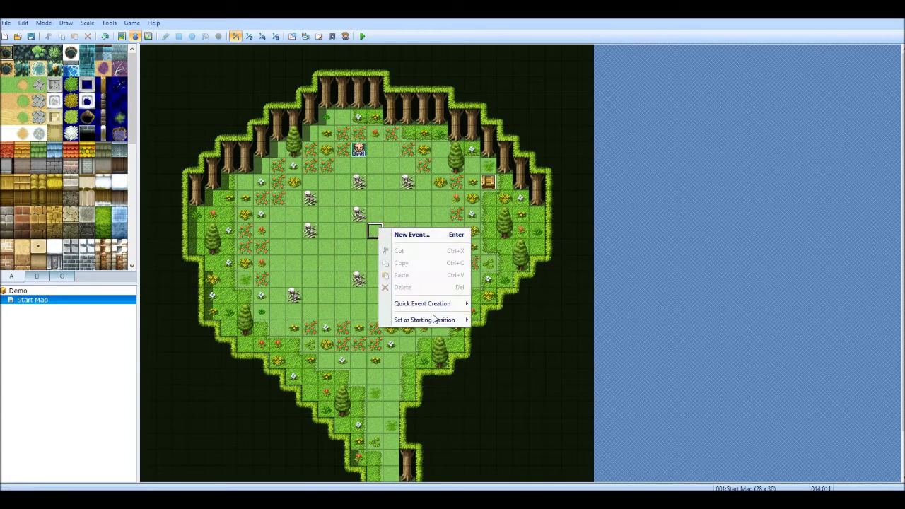
Step: Quick-create an inn event and browse the character sheets for an innkeeper graphic
{"action": "mouse_move", "coordinate": [439, 304]}
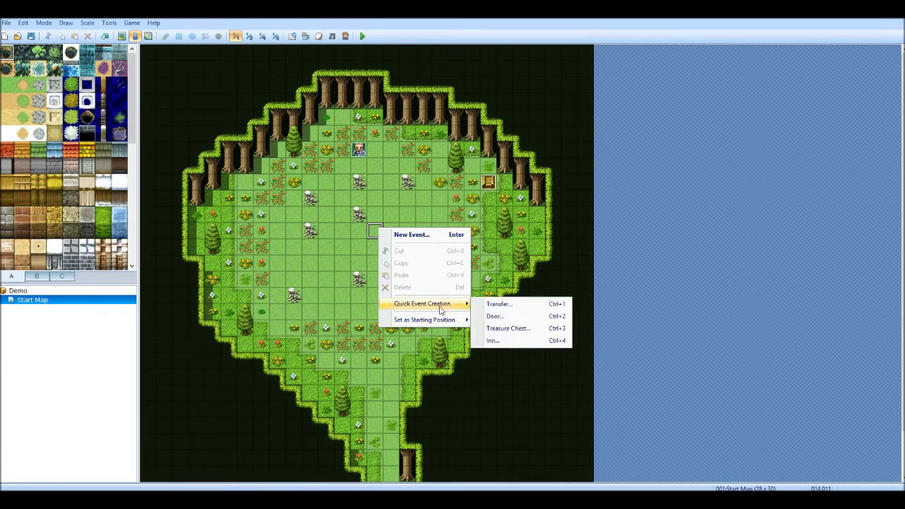
{"action": "left_click", "coordinate": [525, 340]}
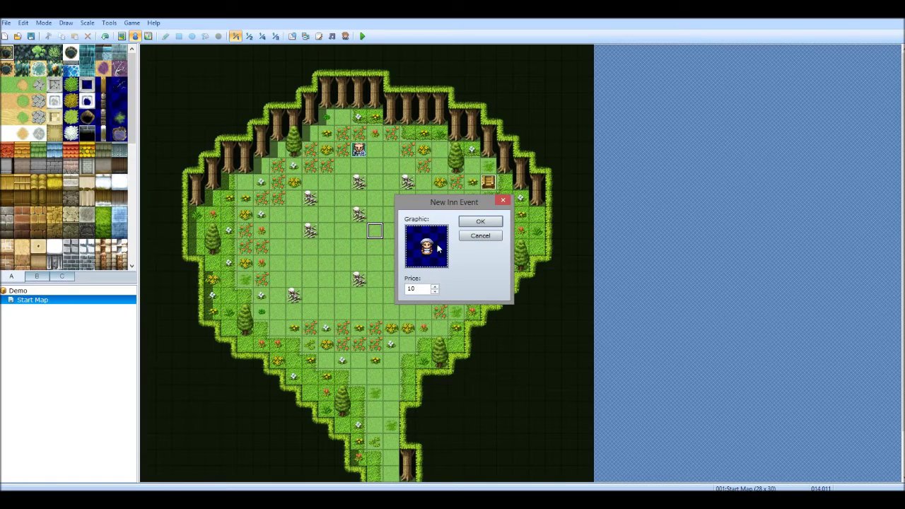
{"action": "double_click", "coordinate": [427, 246]}
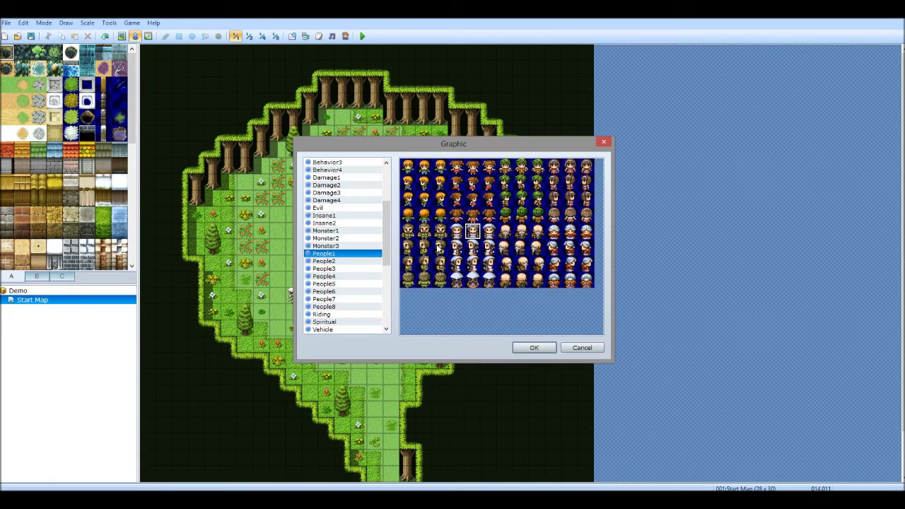
{"action": "left_click", "coordinate": [527, 235]}
{"action": "left_click", "coordinate": [342, 216]}
{"action": "left_click", "coordinate": [347, 177]}
{"action": "left_click", "coordinate": [347, 170]}
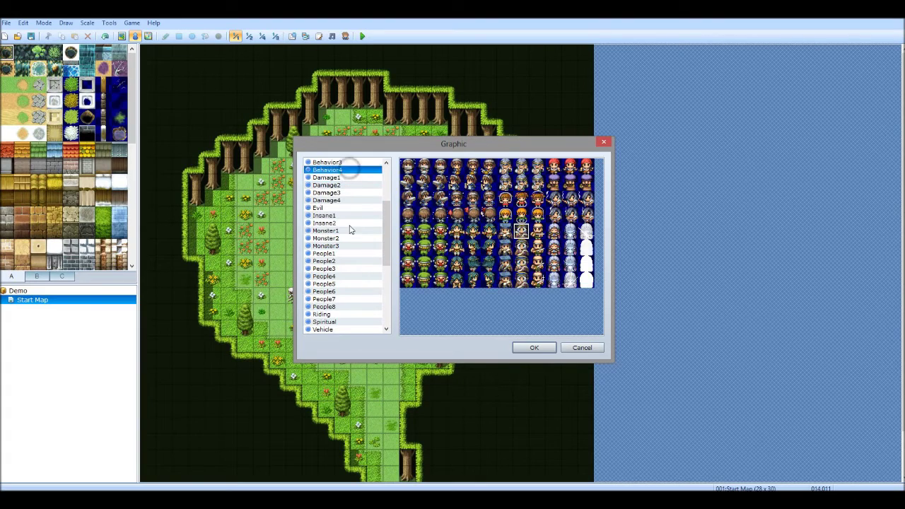
{"action": "left_click", "coordinate": [346, 224]}
{"action": "left_click", "coordinate": [348, 291]}
{"action": "left_click", "coordinate": [347, 315]}
{"action": "scroll", "coordinate": [345, 292], "scroll_direction": "down", "scroll_amount": 5}
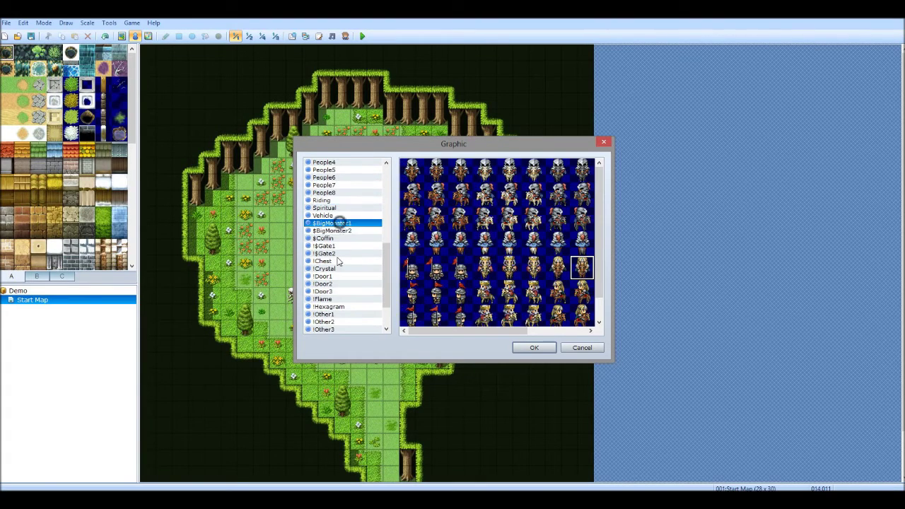
{"action": "left_click", "coordinate": [338, 283]}
{"action": "left_click", "coordinate": [325, 314]}
{"action": "left_click", "coordinate": [325, 269]}
{"action": "left_click", "coordinate": [323, 287]}
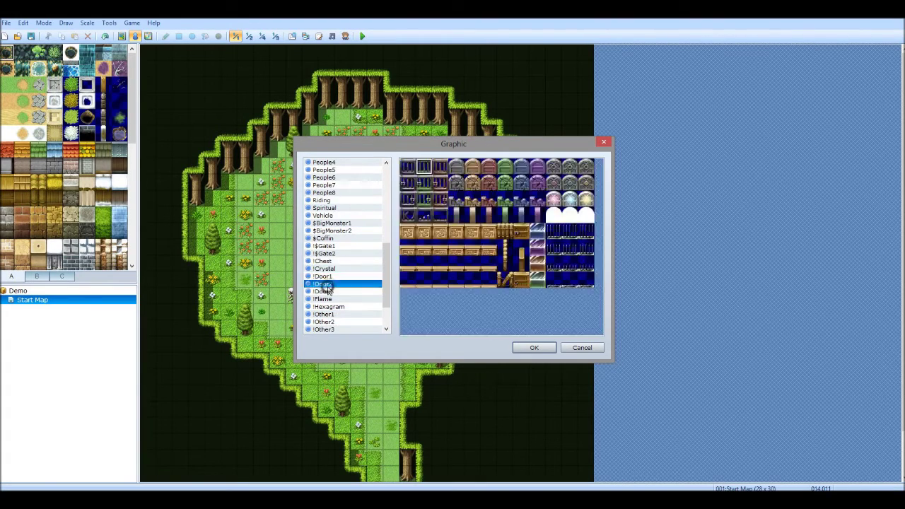
{"action": "left_click", "coordinate": [330, 299]}
{"action": "left_click", "coordinate": [332, 283]}
{"action": "left_click", "coordinate": [332, 269]}
{"action": "left_click", "coordinate": [332, 248]}
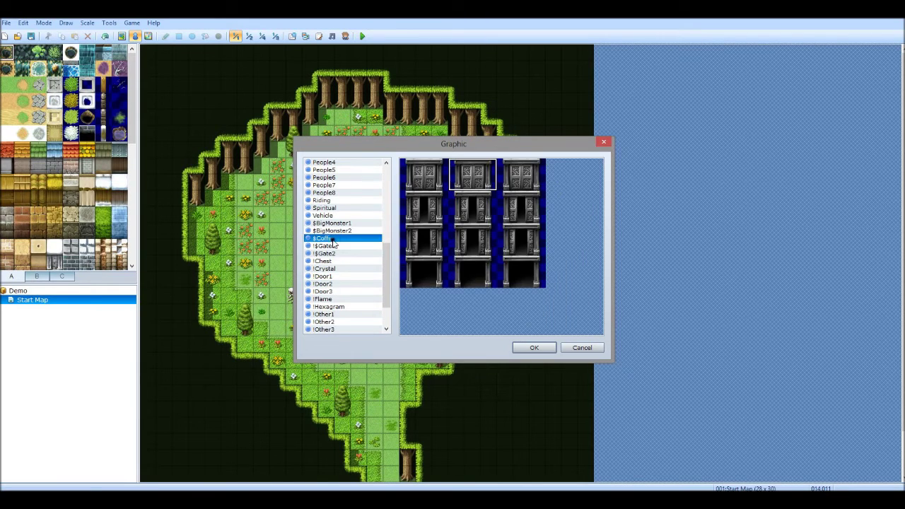
{"action": "left_click", "coordinate": [331, 215]}
Step: Choose the armored monster from the $BigMonster1 sheet as the inn's graphic
{"action": "left_click", "coordinate": [333, 269]}
{"action": "left_click", "coordinate": [331, 299]}
{"action": "left_click", "coordinate": [328, 306]}
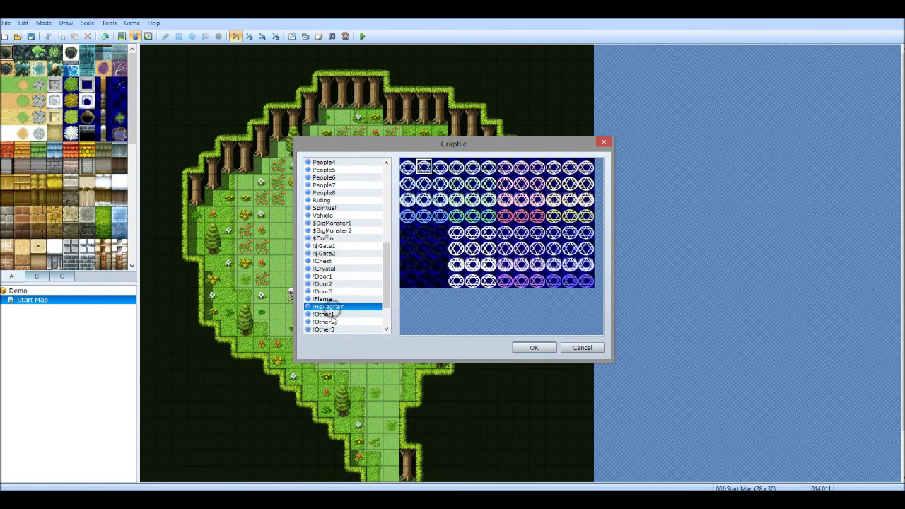
{"action": "left_click", "coordinate": [326, 329]}
{"action": "scroll", "coordinate": [326, 331], "scroll_direction": "down", "scroll_amount": 2}
{"action": "left_click", "coordinate": [317, 313]}
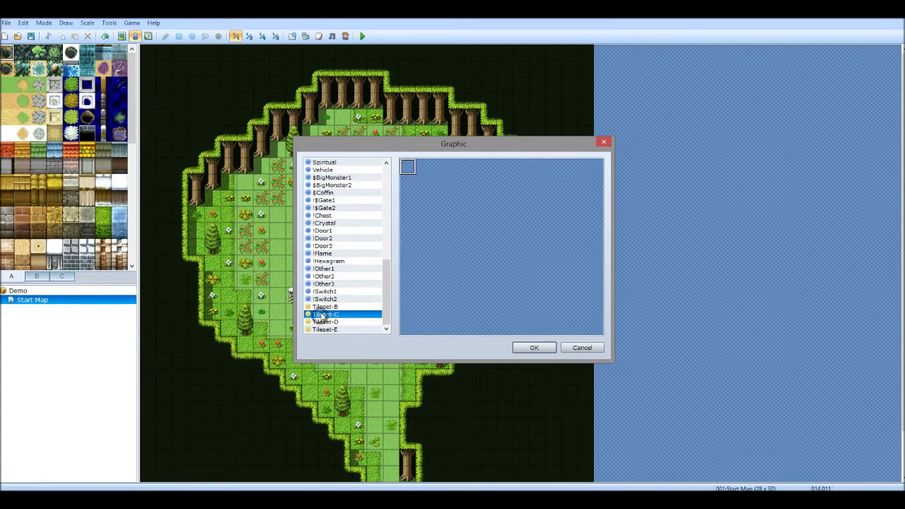
{"action": "left_click", "coordinate": [328, 284]}
{"action": "left_click", "coordinate": [327, 261]}
{"action": "left_click", "coordinate": [324, 239]}
{"action": "left_click", "coordinate": [324, 230]}
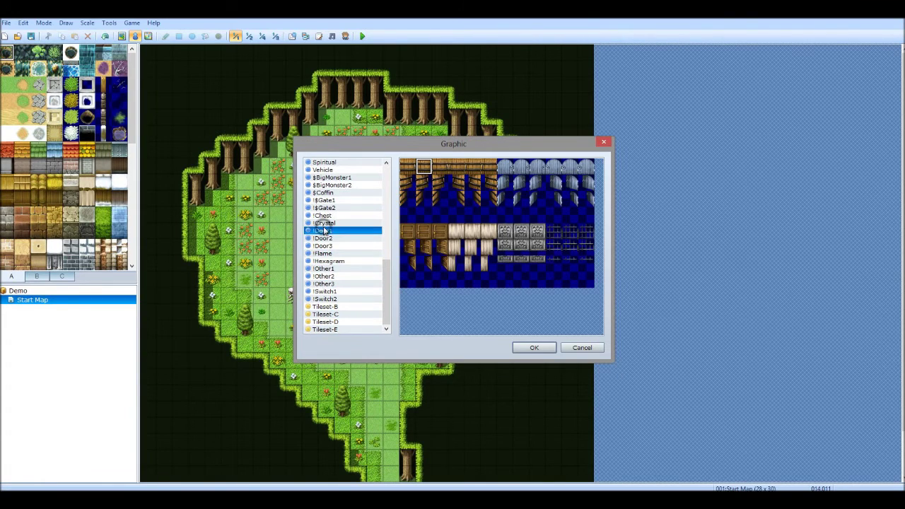
{"action": "scroll", "coordinate": [323, 231], "scroll_direction": "up", "scroll_amount": 1}
{"action": "scroll", "coordinate": [324, 231], "scroll_direction": "up", "scroll_amount": 1}
{"action": "left_click", "coordinate": [356, 261]}
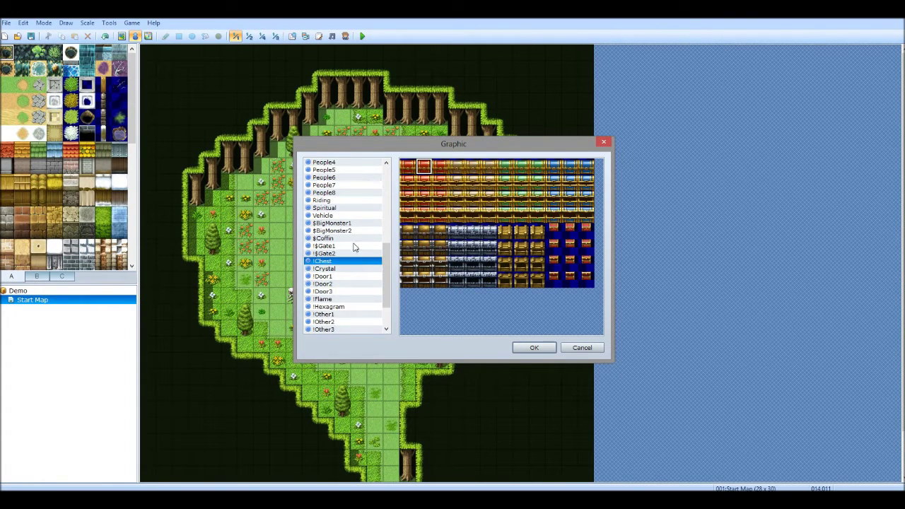
{"action": "left_click", "coordinate": [353, 231]}
{"action": "left_click", "coordinate": [345, 223]}
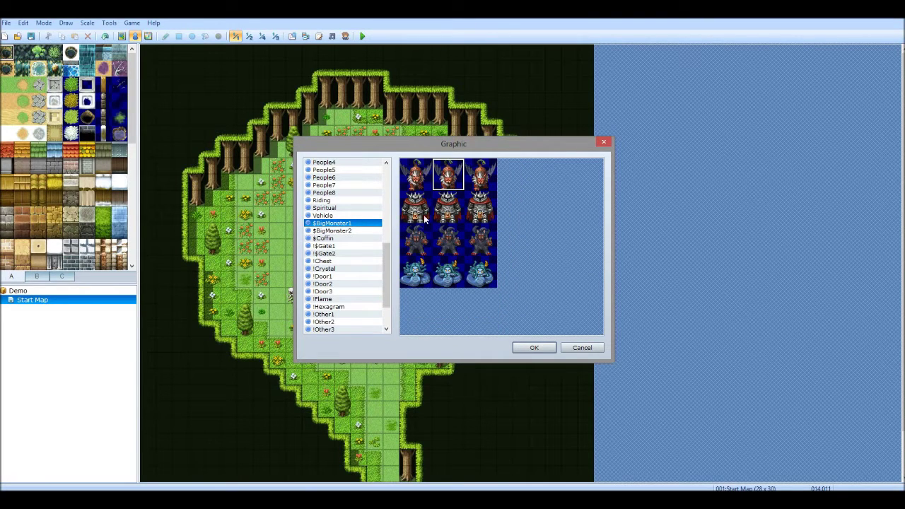
{"action": "left_click", "coordinate": [453, 210]}
{"action": "left_click", "coordinate": [531, 347]}
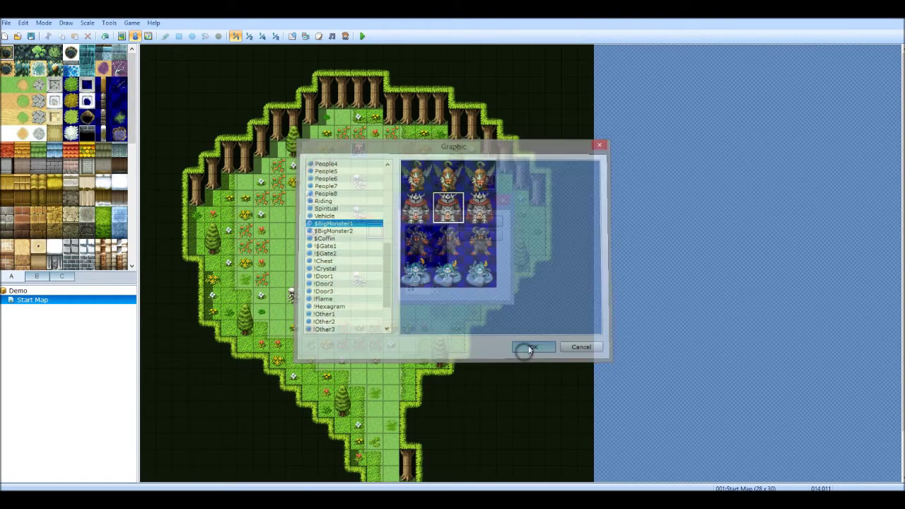
Step: Set the inn price to 100000 and move the event to the upper right grass
{"action": "left_click", "coordinate": [417, 288]}
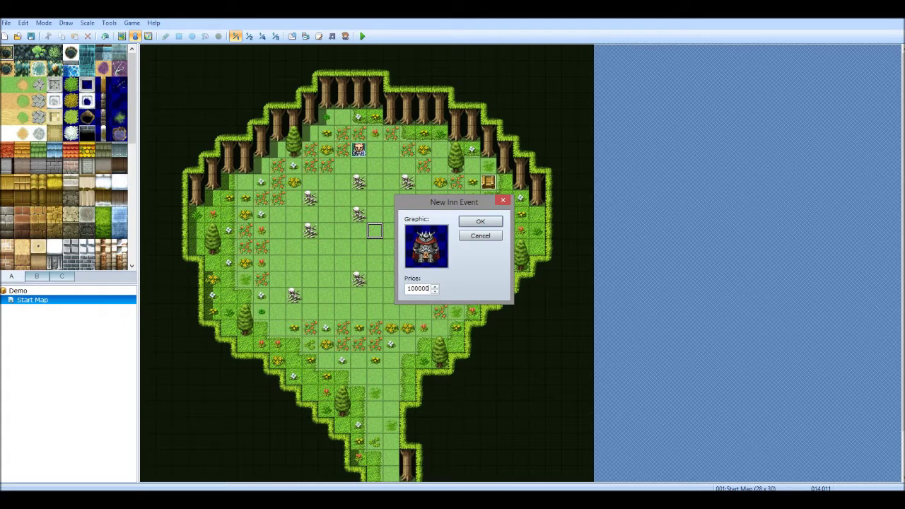
{"action": "type", "text": "100000"}
{"action": "left_click", "coordinate": [480, 221]}
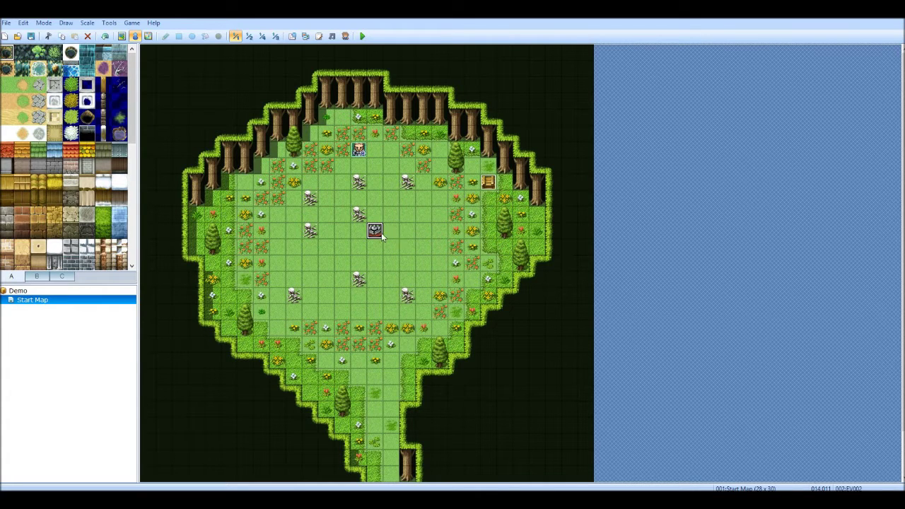
{"action": "left_click_drag", "start_coordinate": [375, 230], "coordinate": [439, 149]}
{"action": "left_click", "coordinate": [407, 262]}
Step: Save and playtest the project, start a New Game, walk around and escape the battle
{"action": "left_click", "coordinate": [362, 36]}
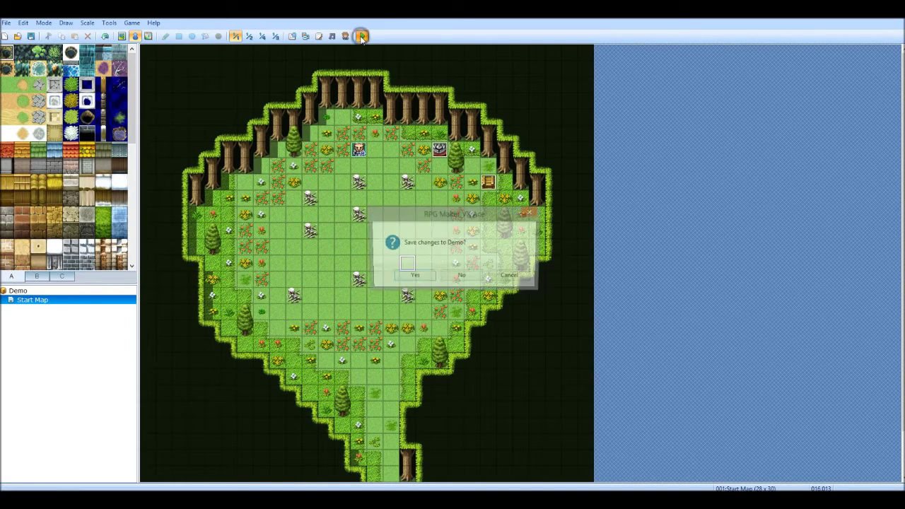
{"action": "left_click", "coordinate": [415, 276]}
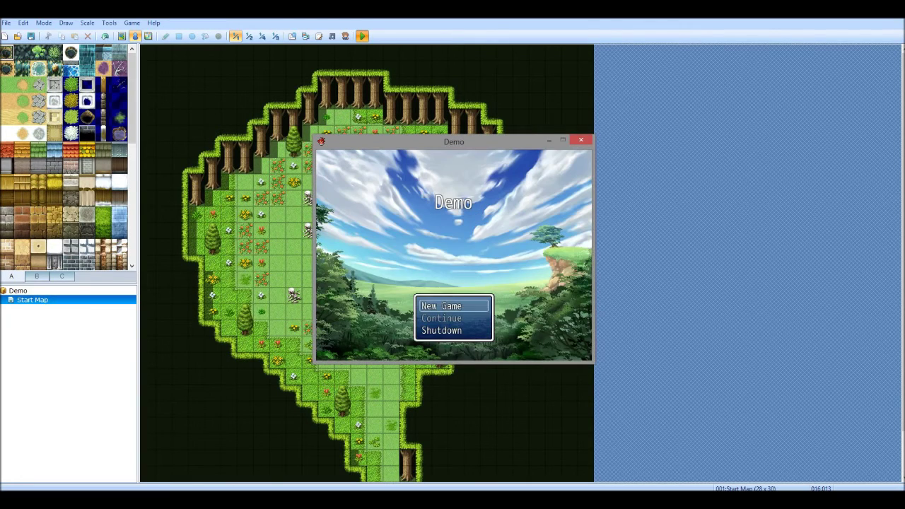
{"action": "key", "text": "Return"}
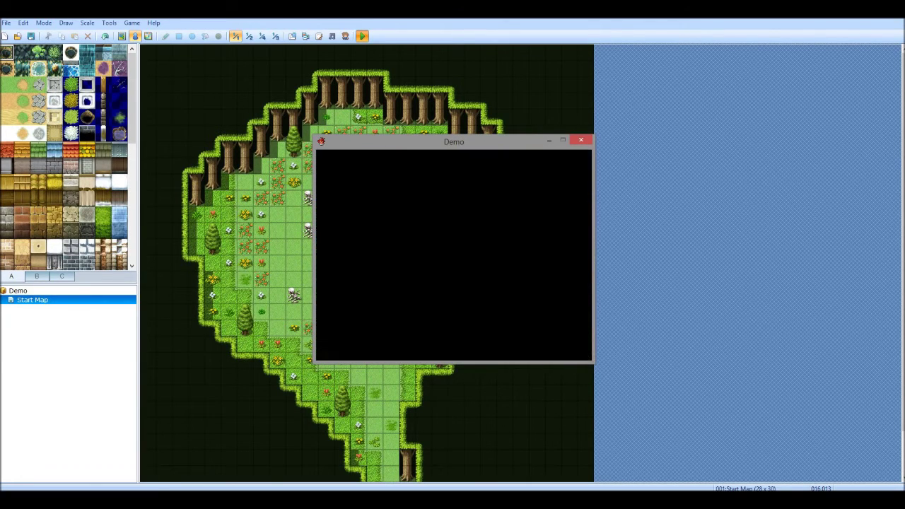
{"action": "key", "text": "Right"}
{"action": "key", "text": "Down"}
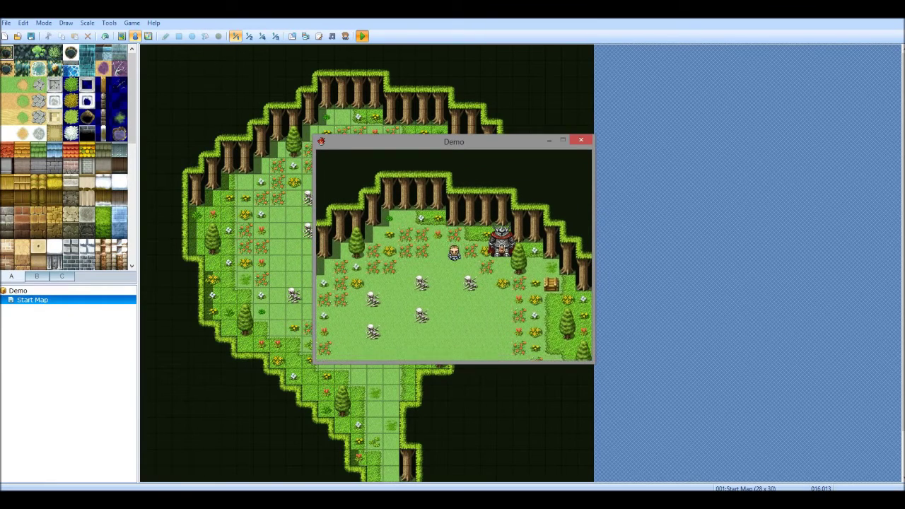
{"action": "key", "text": "Up"}
{"action": "key", "text": "Right"}
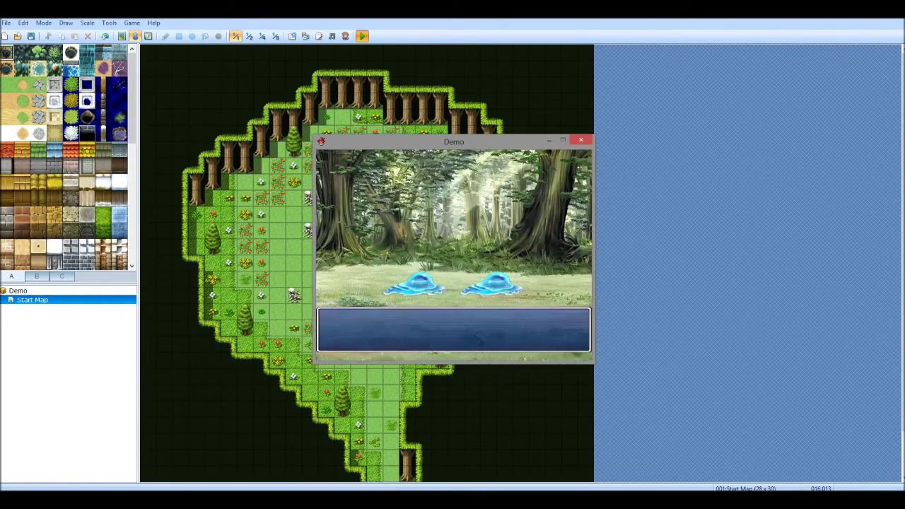
{"action": "key", "text": "Down"}
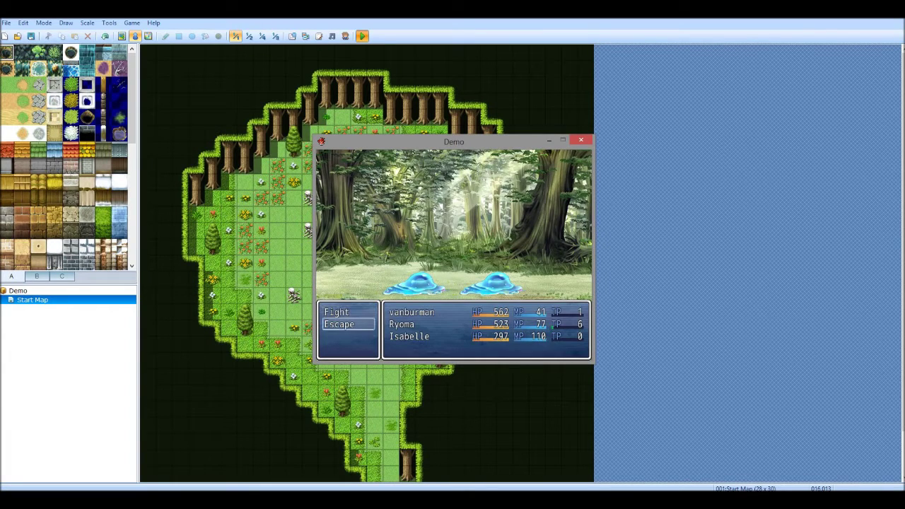
{"action": "key", "text": "Return"}
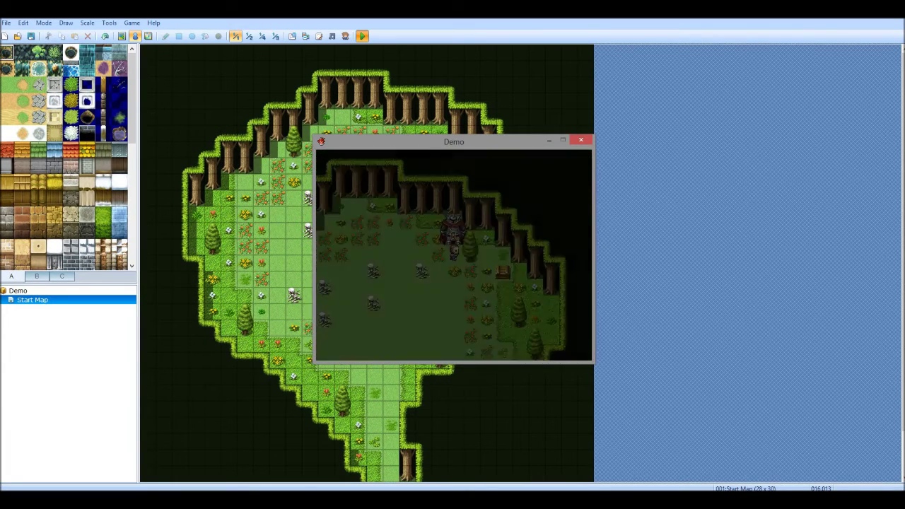
Step: Try the innkeeper's 100000G stay offer, collect 500G from the chest, and close the test game
{"action": "key", "text": "Return"}
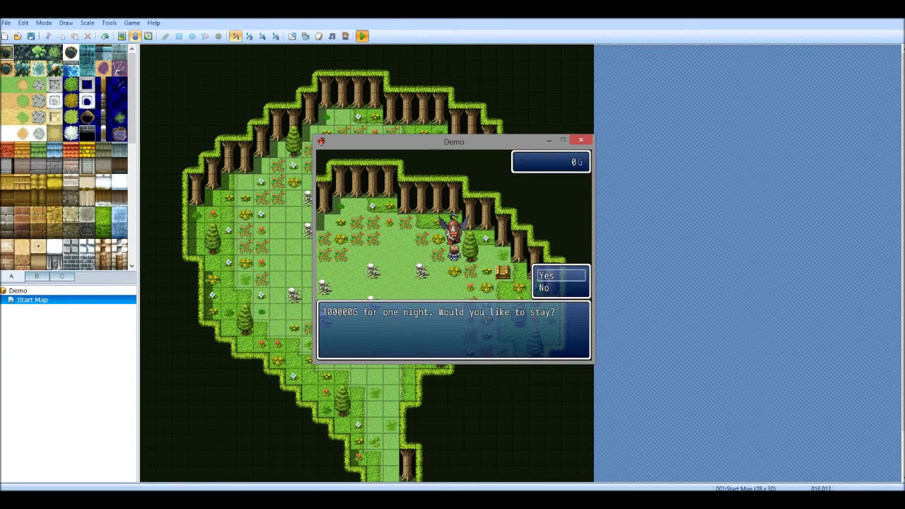
{"action": "key", "text": "Return"}
{"action": "key", "text": "Return"}
{"action": "key", "text": "Return"}
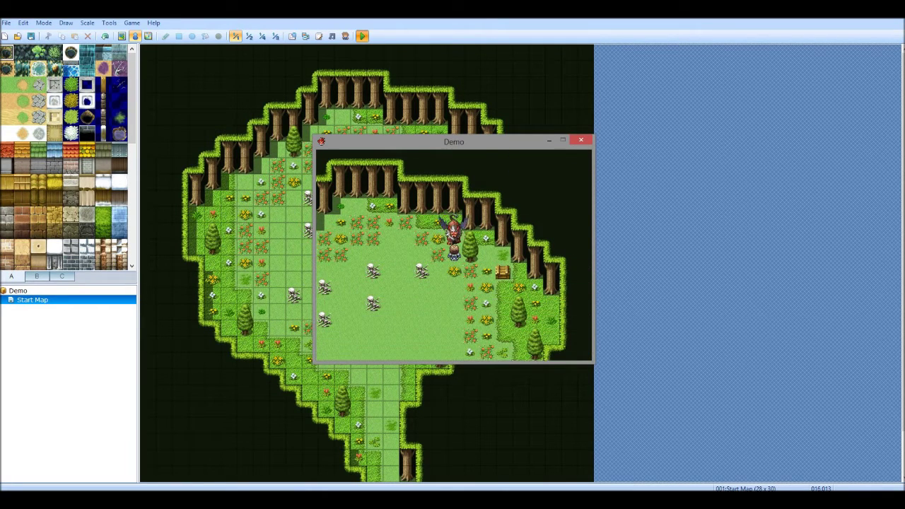
{"action": "key", "text": "Return"}
{"action": "key", "text": "Return"}
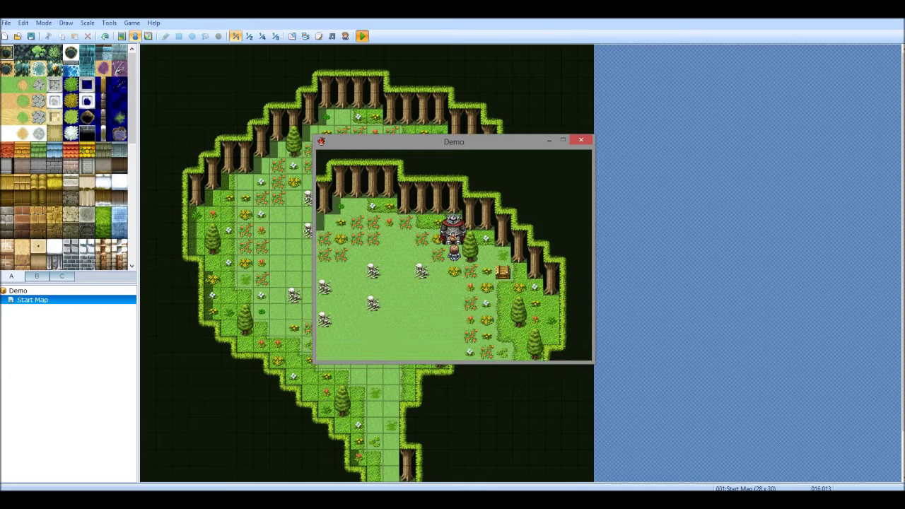
{"action": "key", "text": "Down"}
{"action": "key", "text": "Right"}
{"action": "key", "text": "Right"}
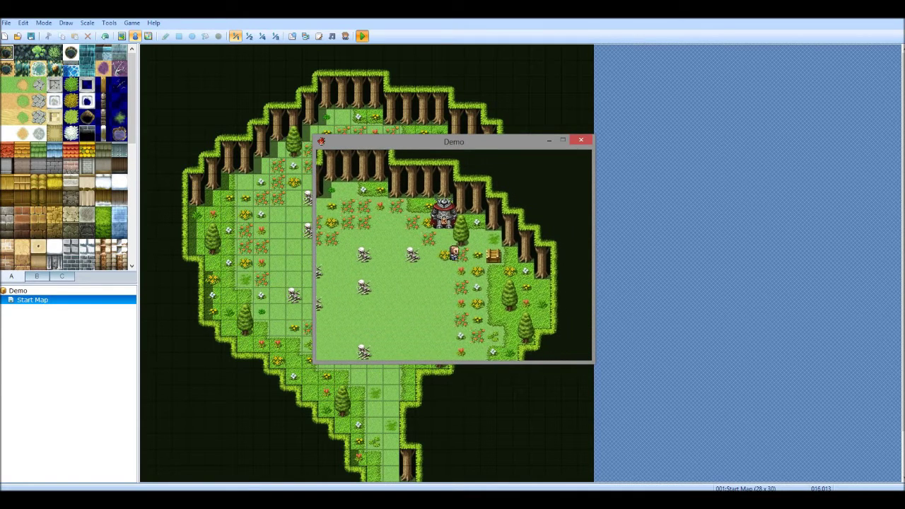
{"action": "key", "text": "Return"}
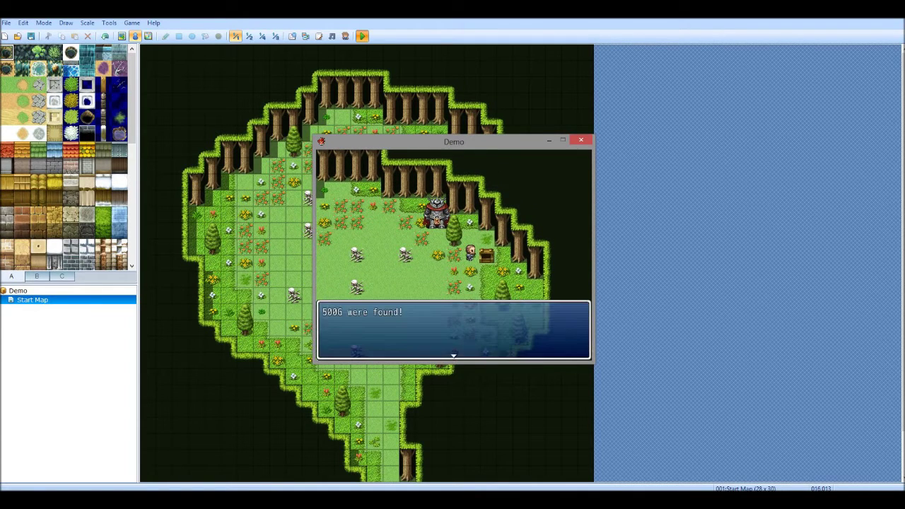
{"action": "key", "text": "Return"}
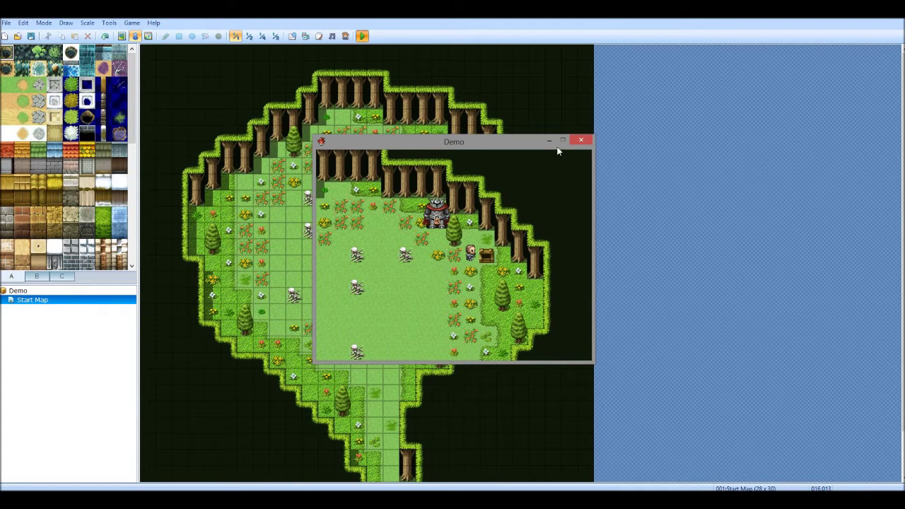
{"action": "left_click", "coordinate": [580, 140]}
Step: Open innkeeper event EV002 and try People8 and $BigMonster1 frames as its graphic
{"action": "left_click", "coordinate": [439, 149]}
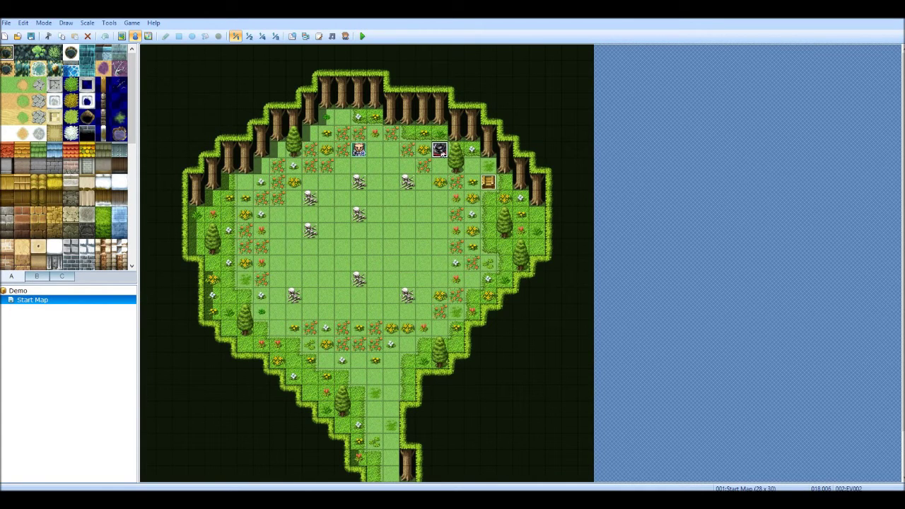
{"action": "double_click", "coordinate": [439, 149]}
{"action": "double_click", "coordinate": [273, 297]}
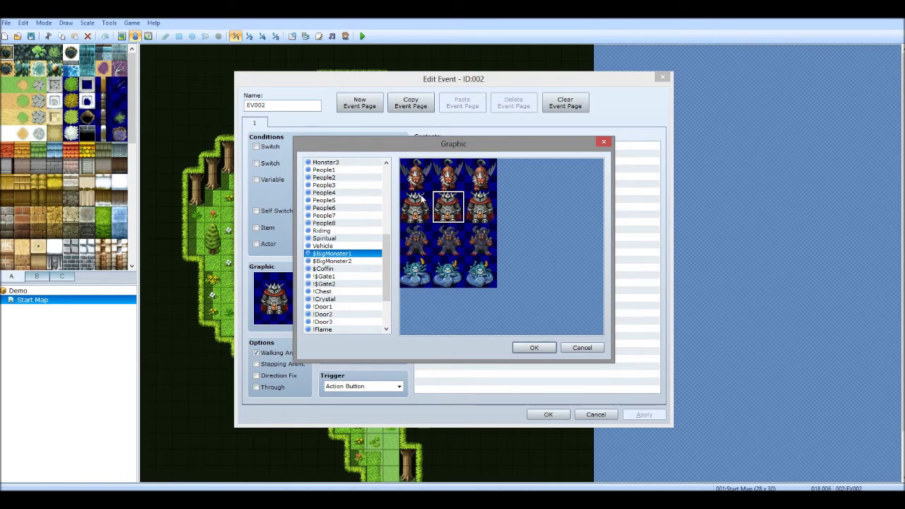
{"action": "left_click", "coordinate": [344, 222]}
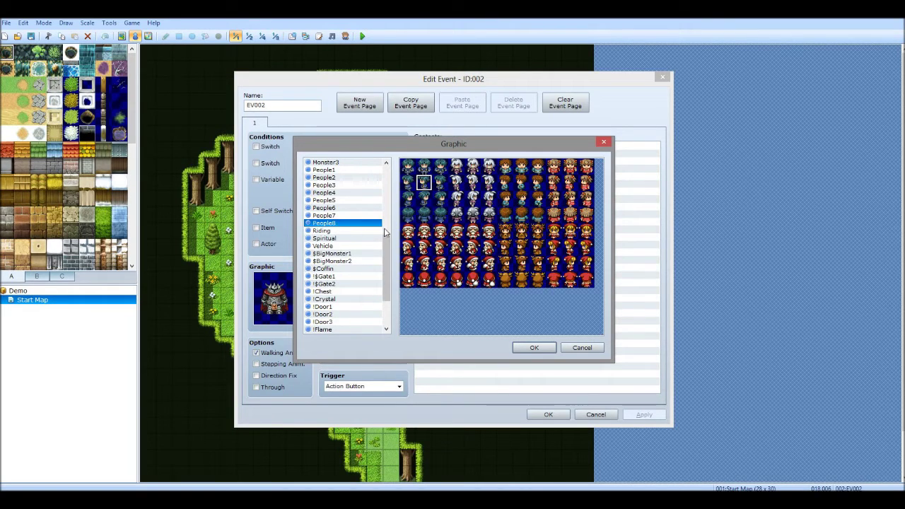
{"action": "left_click", "coordinate": [474, 233]}
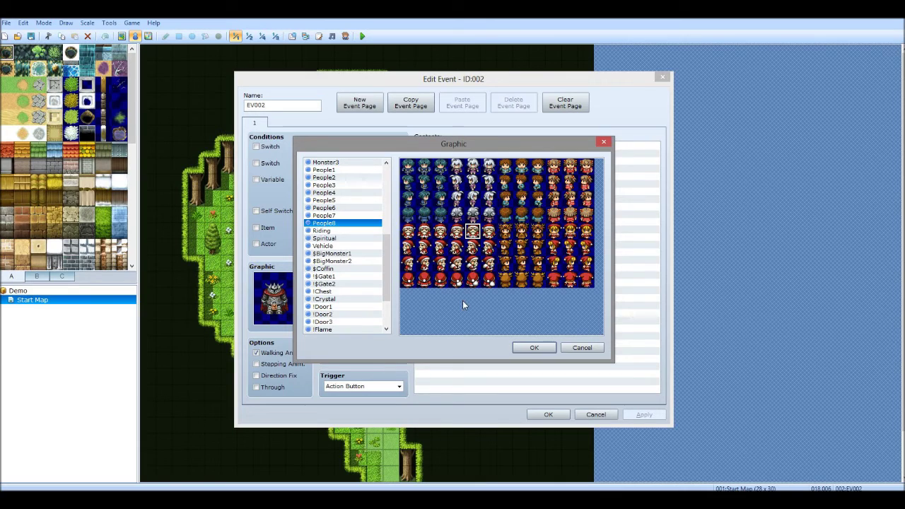
{"action": "left_click", "coordinate": [331, 253]}
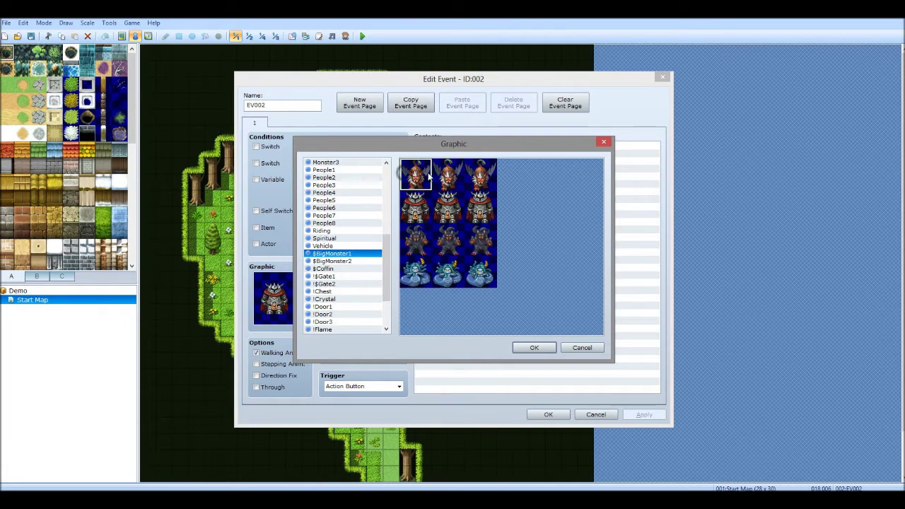
{"action": "left_click", "coordinate": [478, 203]}
{"action": "left_click", "coordinate": [416, 206]}
{"action": "left_click", "coordinate": [415, 175]}
{"action": "left_click", "coordinate": [481, 175]}
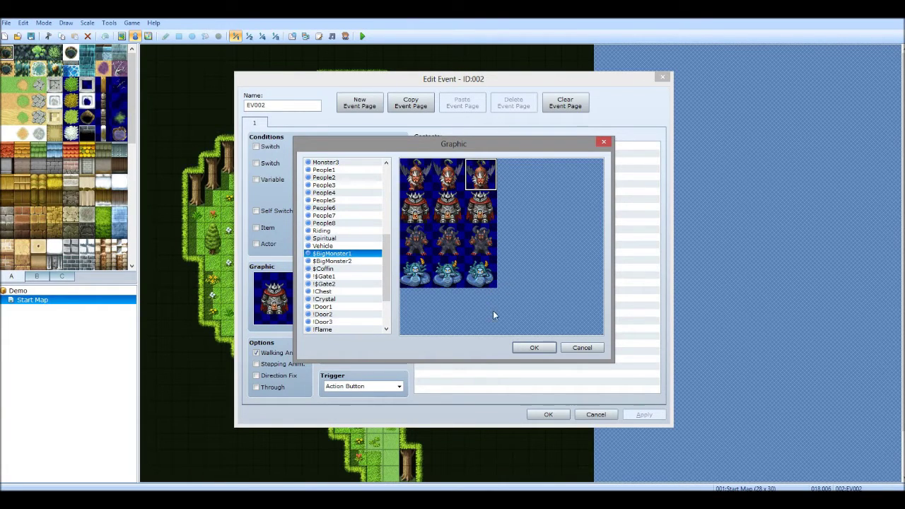
{"action": "left_click", "coordinate": [582, 347]}
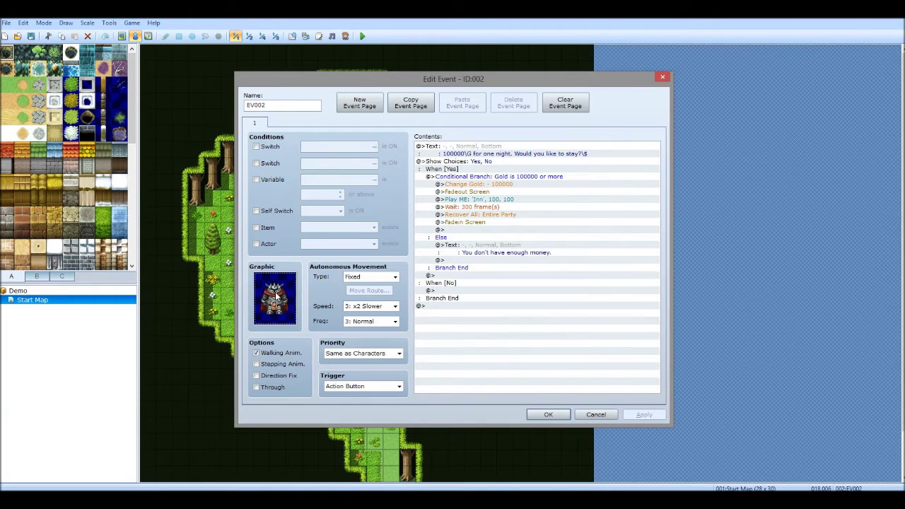
Step: Browse the graphic sheets and set the innkeeper's graphic to a People5 villager
{"action": "double_click", "coordinate": [274, 295]}
{"action": "left_click", "coordinate": [357, 276]}
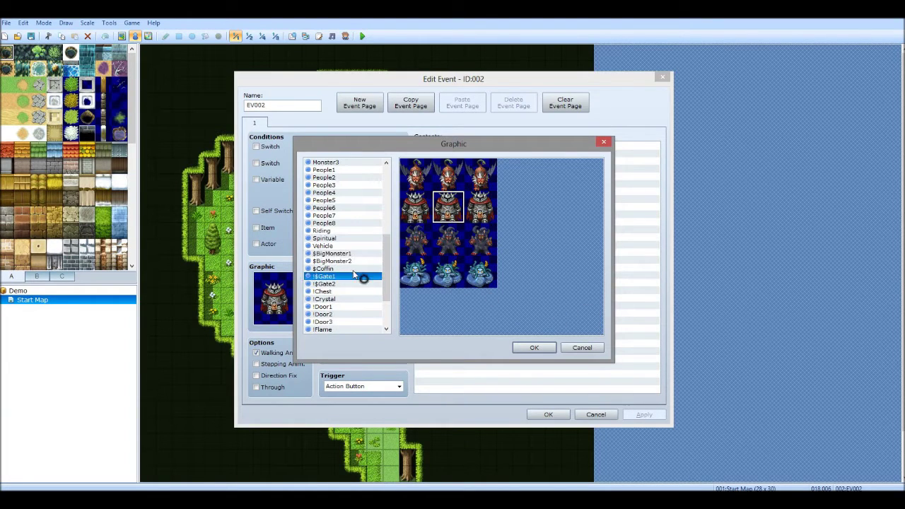
{"action": "left_click", "coordinate": [358, 222]}
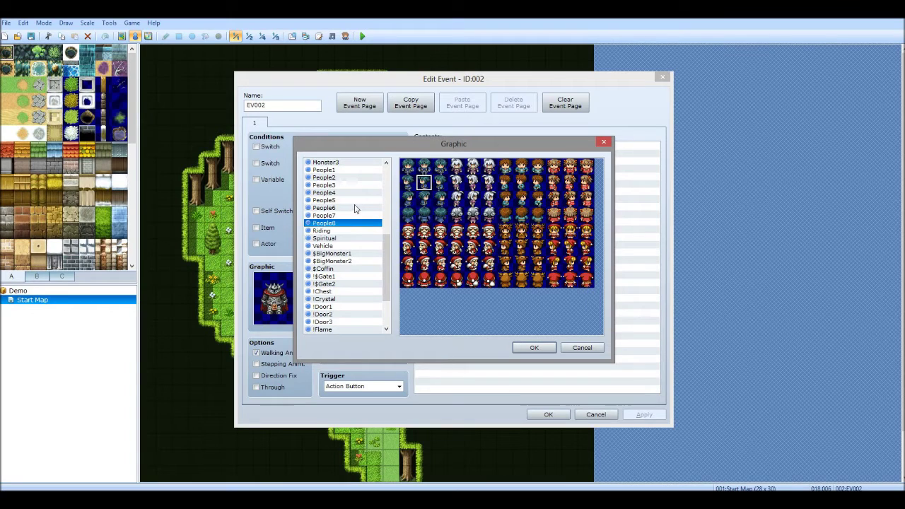
{"action": "left_click", "coordinate": [356, 208]}
{"action": "left_click", "coordinate": [353, 185]}
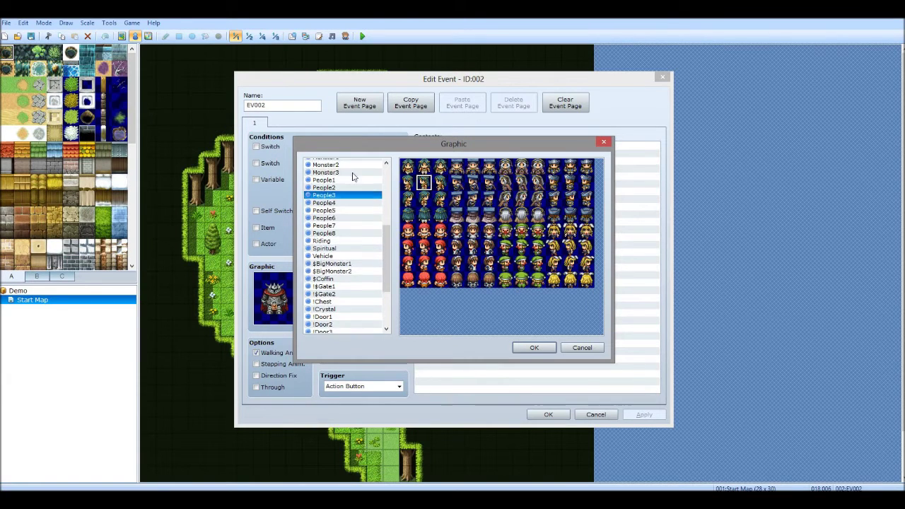
{"action": "scroll", "coordinate": [353, 177], "scroll_direction": "up", "scroll_amount": 5}
{"action": "left_click", "coordinate": [343, 238]}
{"action": "left_click", "coordinate": [360, 268]}
{"action": "left_click", "coordinate": [355, 277]}
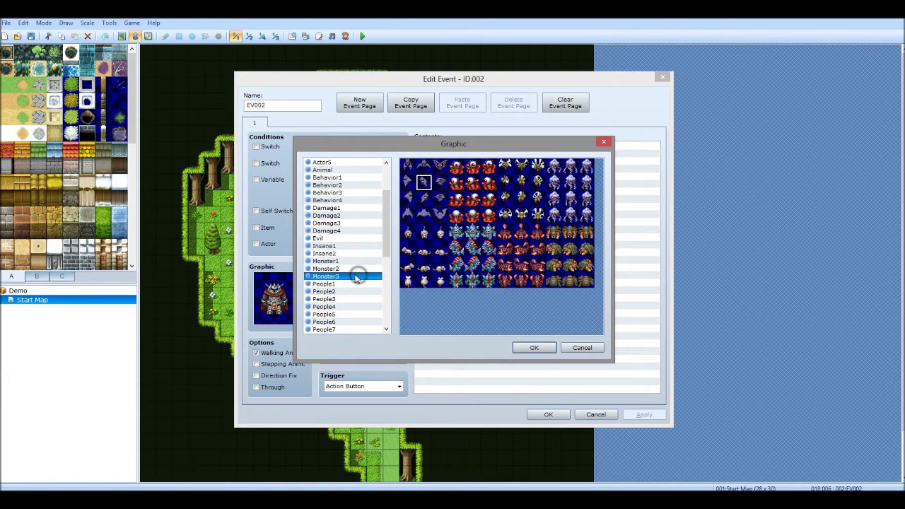
{"action": "left_click", "coordinate": [336, 292]}
{"action": "left_click", "coordinate": [336, 314]}
{"action": "left_click", "coordinate": [335, 306]}
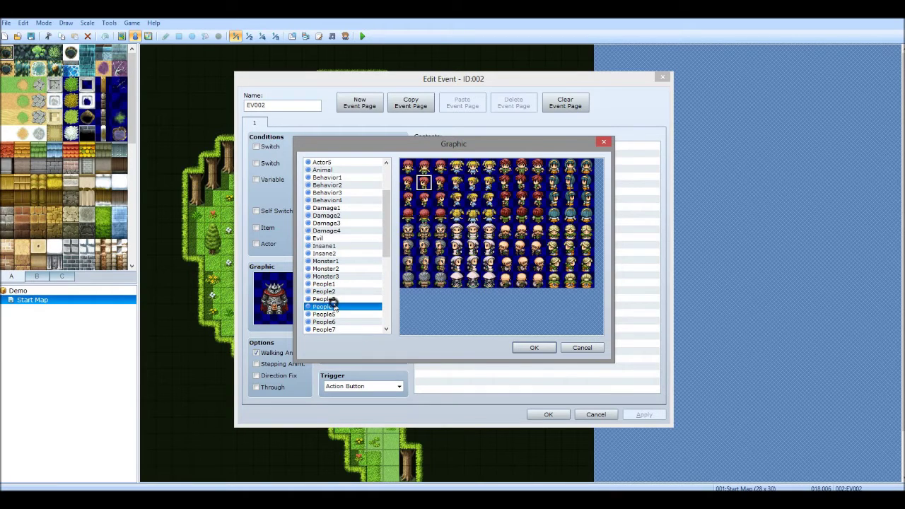
{"action": "left_click", "coordinate": [338, 314]}
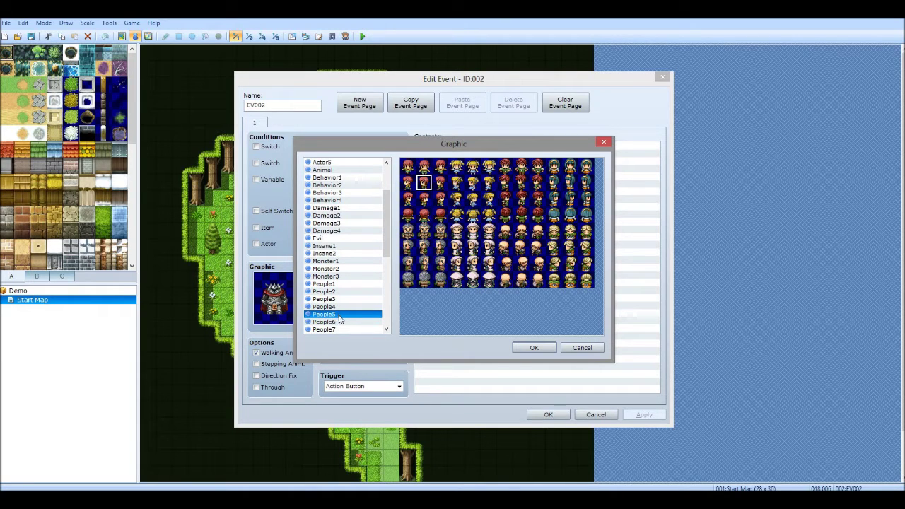
{"action": "left_click", "coordinate": [472, 231]}
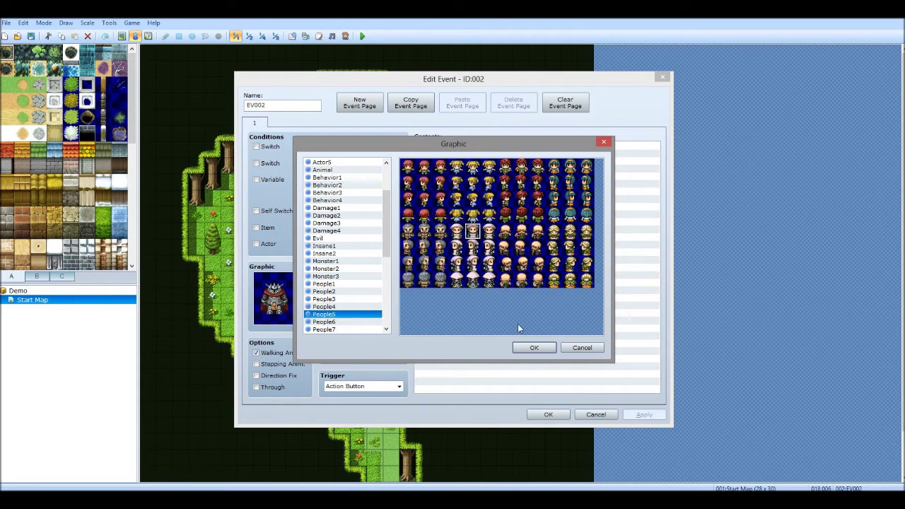
{"action": "left_click", "coordinate": [534, 347]}
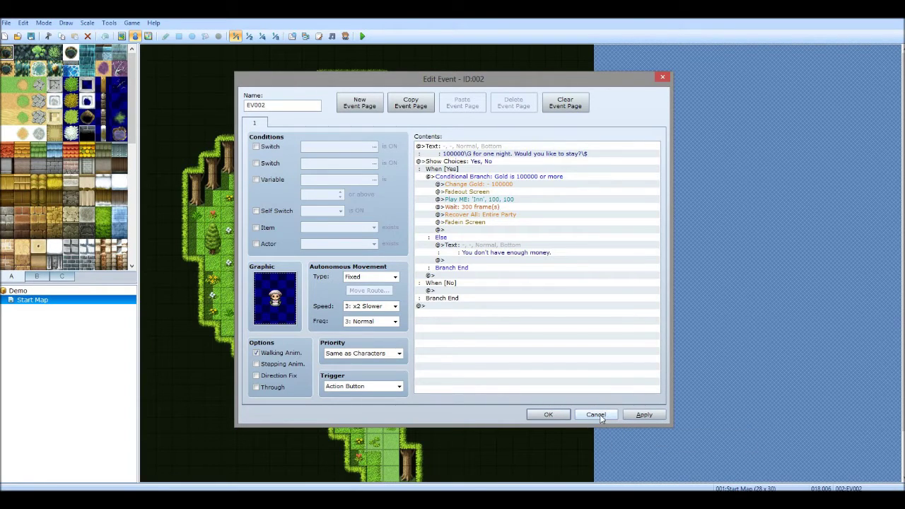
Step: Apply the People5 graphic and close the inn event editor
{"action": "left_click", "coordinate": [643, 415]}
{"action": "left_click", "coordinate": [548, 414]}
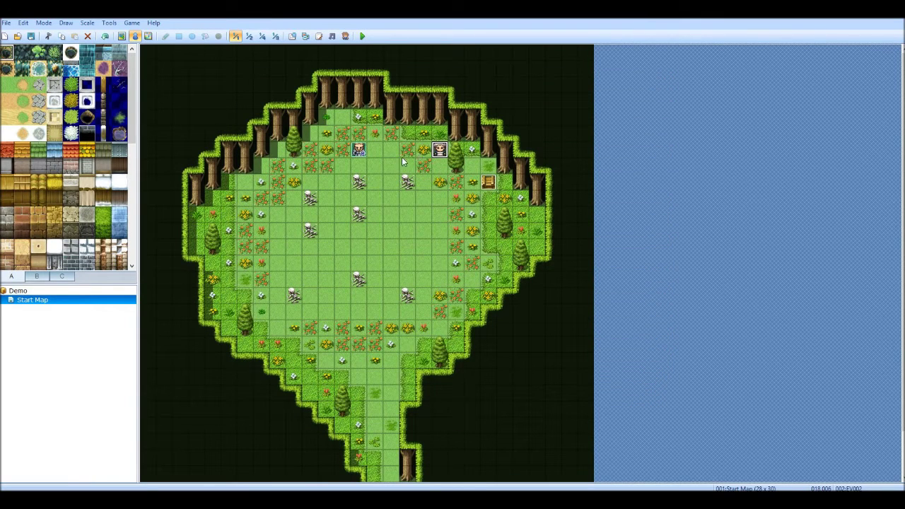
{"action": "key", "text": "Delete"}
Step: Select the bottom tile of the southern path at 015,029 for the map exit
{"action": "left_click", "coordinate": [369, 250]}
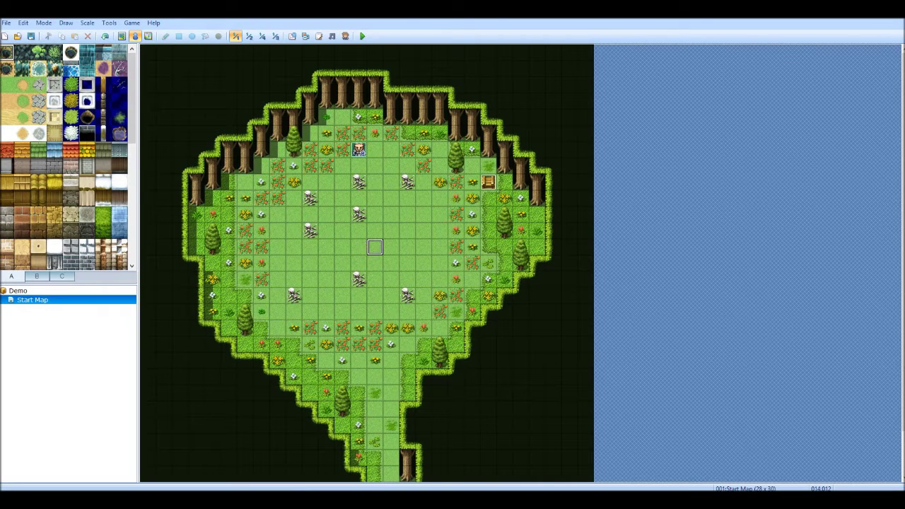
{"action": "scroll", "coordinate": [901, 197], "scroll_direction": "down", "scroll_amount": 1}
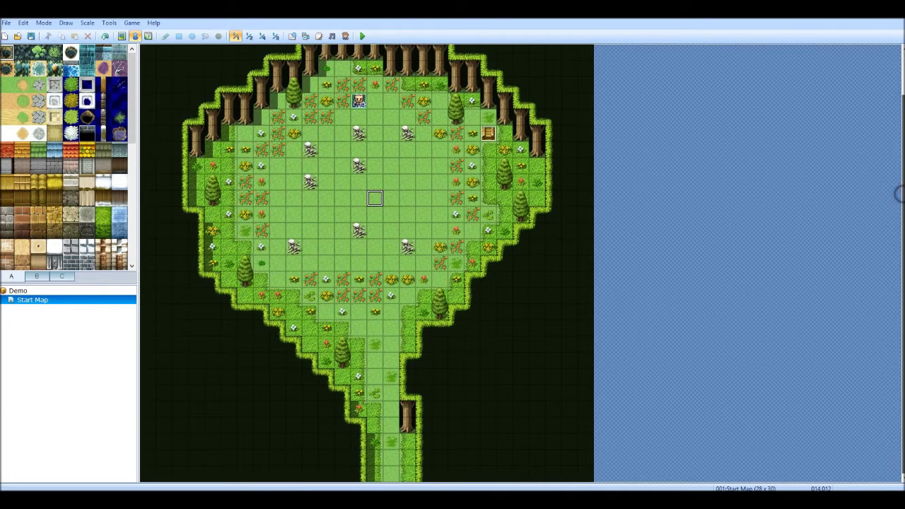
{"action": "left_click", "coordinate": [393, 477]}
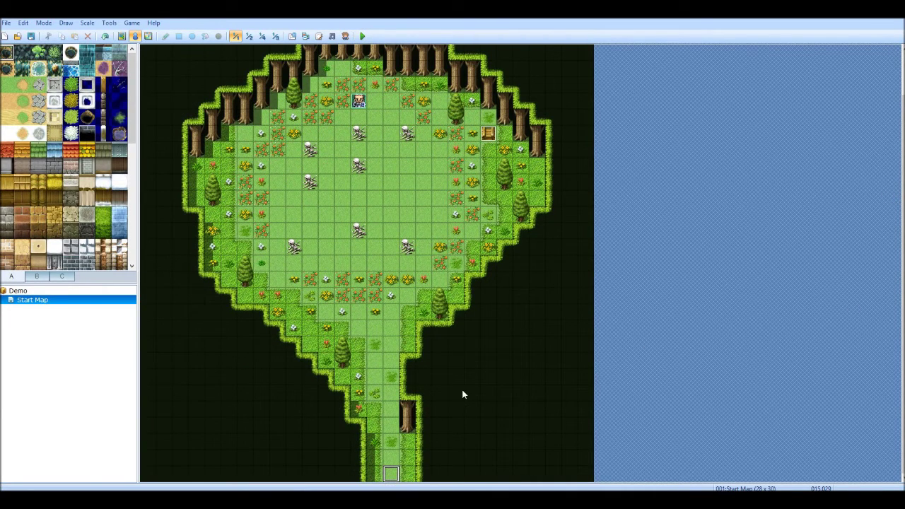
{"action": "right_click", "coordinate": [67, 318]}
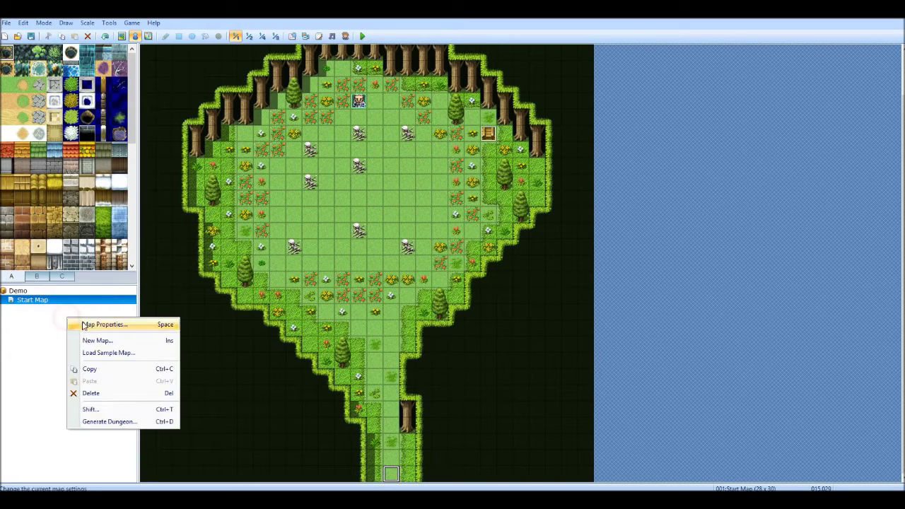
Step: Preview town, castle, ruins and cave entrance samples in the Load Sample Map list
{"action": "left_click", "coordinate": [117, 351]}
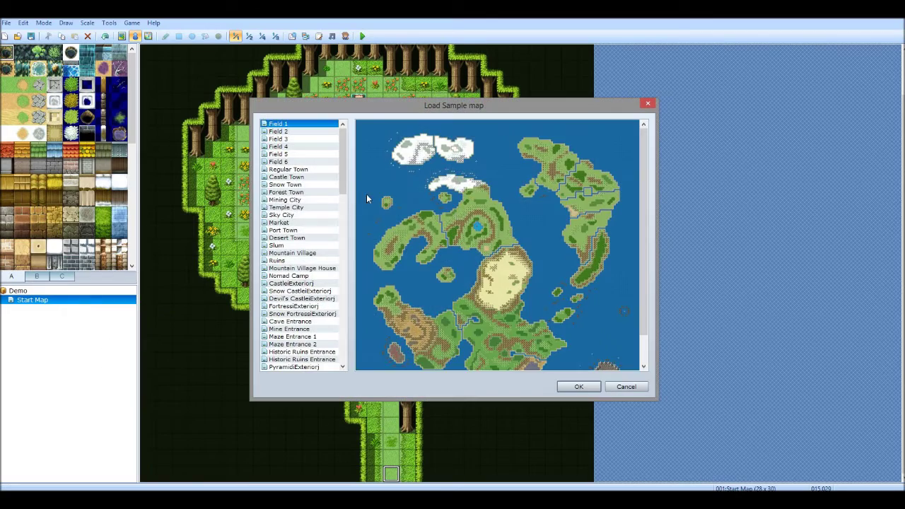
{"action": "left_click", "coordinate": [319, 207]}
{"action": "scroll", "coordinate": [315, 226], "scroll_direction": "down", "scroll_amount": 1}
{"action": "scroll", "coordinate": [314, 228], "scroll_direction": "down", "scroll_amount": 2}
{"action": "left_click", "coordinate": [313, 225]}
{"action": "left_click", "coordinate": [300, 193]}
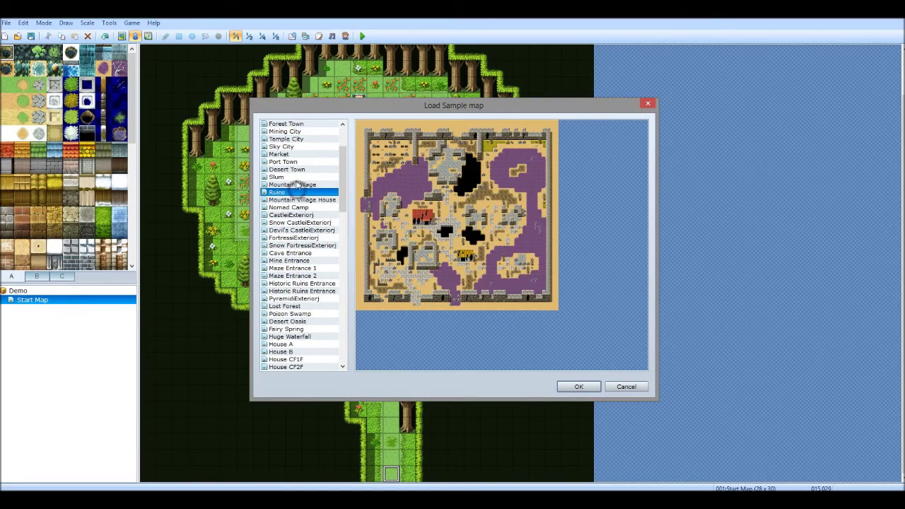
{"action": "left_click", "coordinate": [295, 170]}
{"action": "left_click", "coordinate": [294, 162]}
{"action": "scroll", "coordinate": [294, 151], "scroll_direction": "up", "scroll_amount": 1}
{"action": "left_click", "coordinate": [295, 162]}
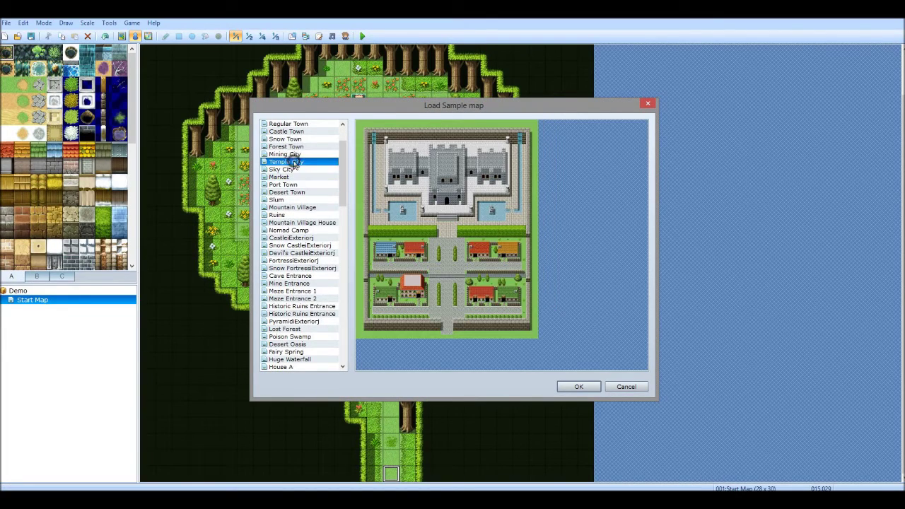
{"action": "left_click", "coordinate": [274, 245]}
{"action": "left_click", "coordinate": [304, 275]}
{"action": "scroll", "coordinate": [308, 284], "scroll_direction": "down", "scroll_amount": 4}
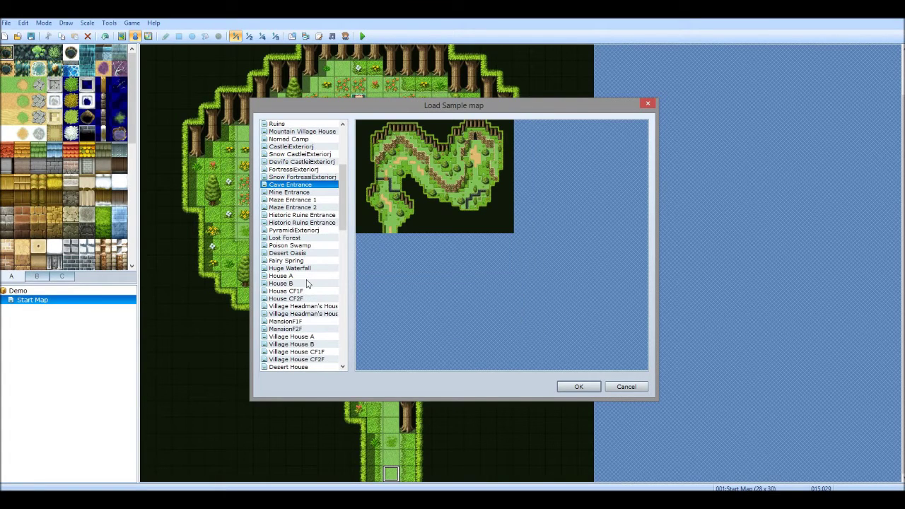
{"action": "left_click", "coordinate": [279, 207]}
{"action": "left_click", "coordinate": [279, 192]}
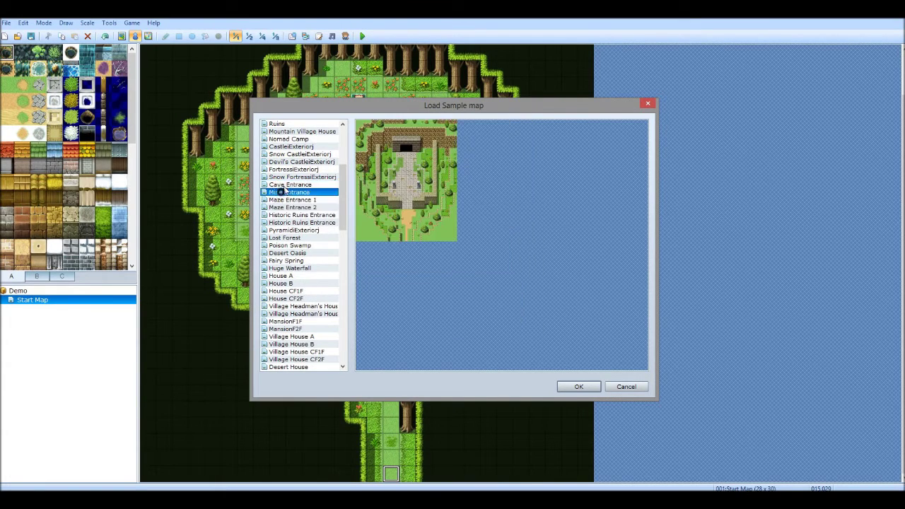
{"action": "left_click", "coordinate": [286, 184]}
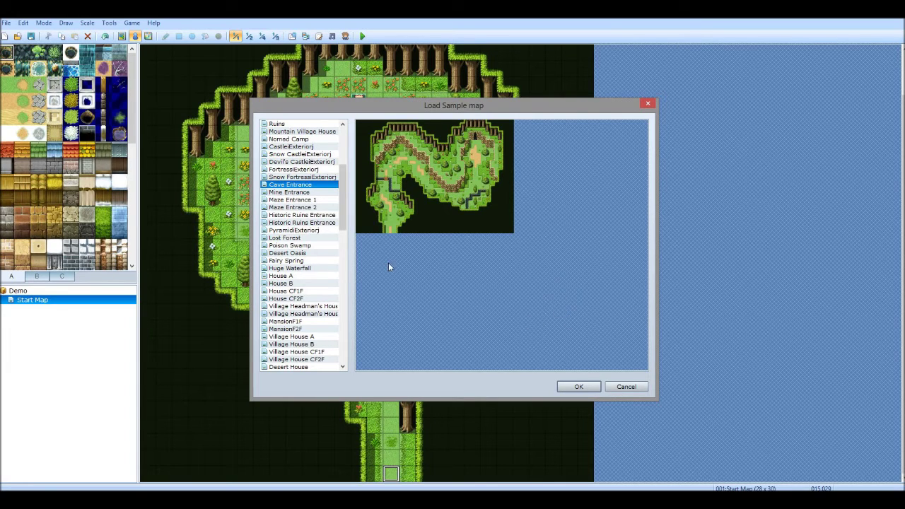
Step: Compare the forest, spring, house and mansion samples, then load Cave Entrance
{"action": "left_click", "coordinate": [284, 191]}
{"action": "left_click", "coordinate": [287, 207]}
{"action": "left_click", "coordinate": [294, 222]}
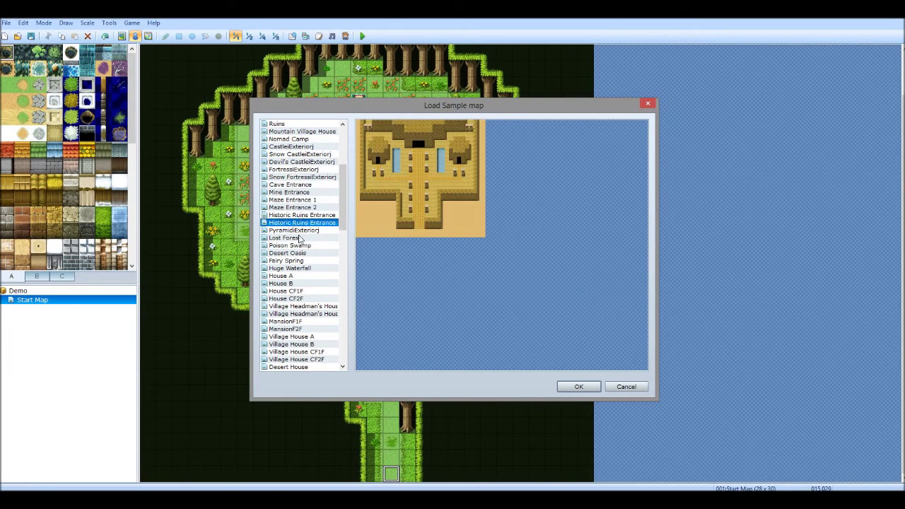
{"action": "left_click", "coordinate": [299, 238]}
{"action": "left_click", "coordinate": [304, 260]}
{"action": "left_click", "coordinate": [302, 245]}
{"action": "left_click", "coordinate": [308, 254]}
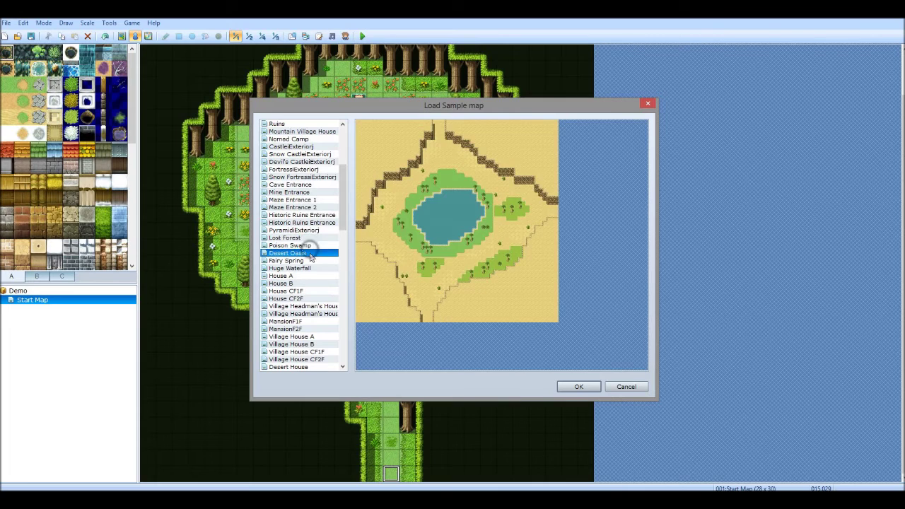
{"action": "left_click", "coordinate": [308, 260]}
{"action": "left_click", "coordinate": [298, 269]}
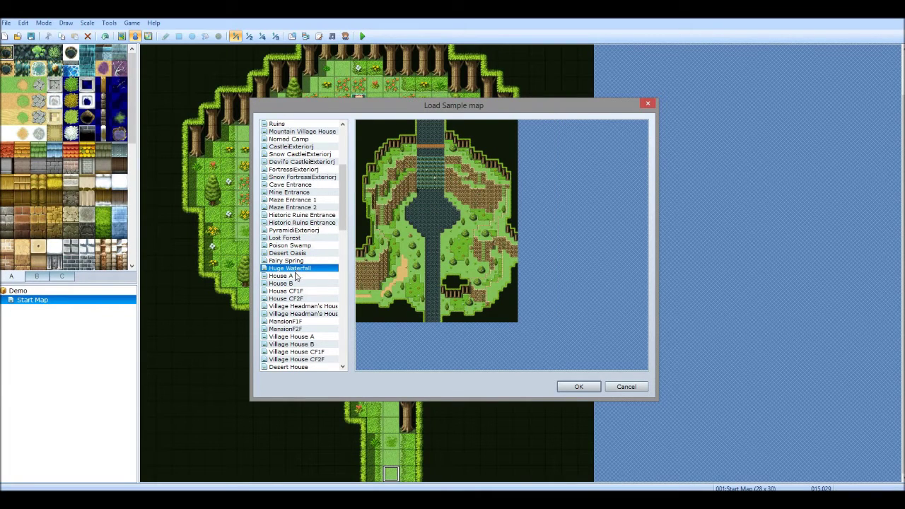
{"action": "left_click", "coordinate": [296, 276]}
{"action": "left_click", "coordinate": [297, 283]}
{"action": "left_click", "coordinate": [302, 306]}
{"action": "left_click", "coordinate": [309, 321]}
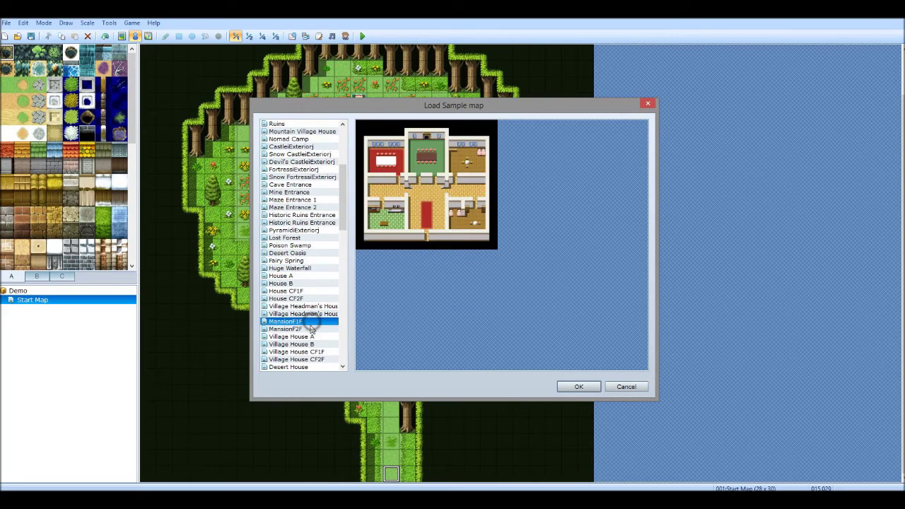
{"action": "left_click", "coordinate": [309, 329]}
{"action": "left_click", "coordinate": [298, 268]}
{"action": "left_click", "coordinate": [300, 229]}
{"action": "left_click", "coordinate": [297, 253]}
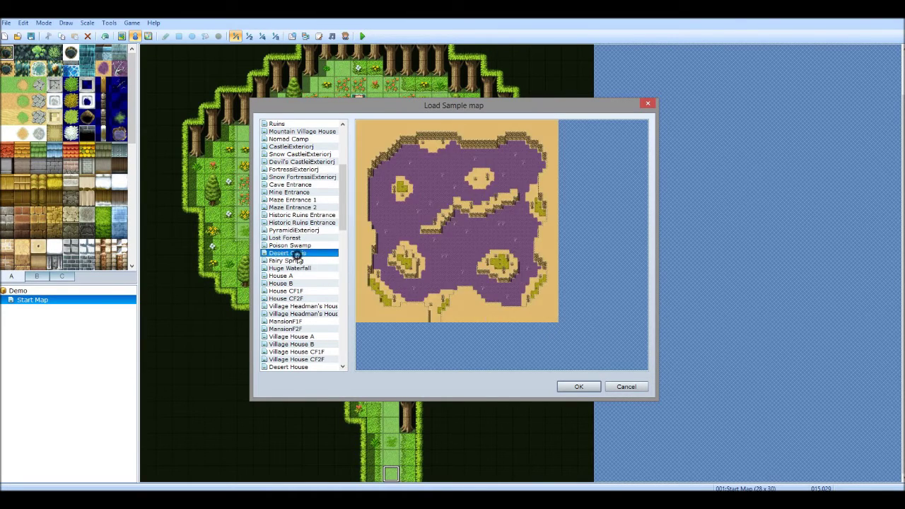
{"action": "left_click", "coordinate": [298, 260]}
{"action": "left_click", "coordinate": [297, 245]}
{"action": "left_click", "coordinate": [306, 269]}
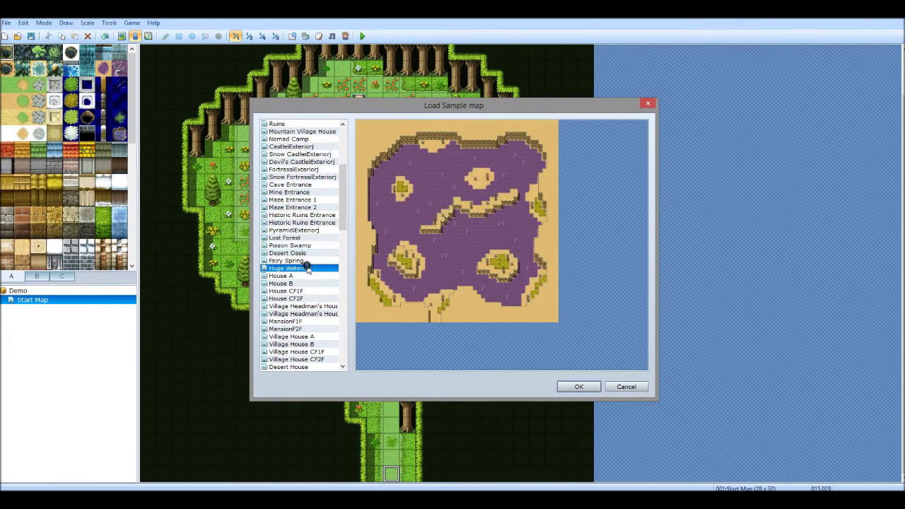
{"action": "left_click", "coordinate": [300, 237]}
{"action": "left_click", "coordinate": [302, 230]}
{"action": "left_click", "coordinate": [305, 223]}
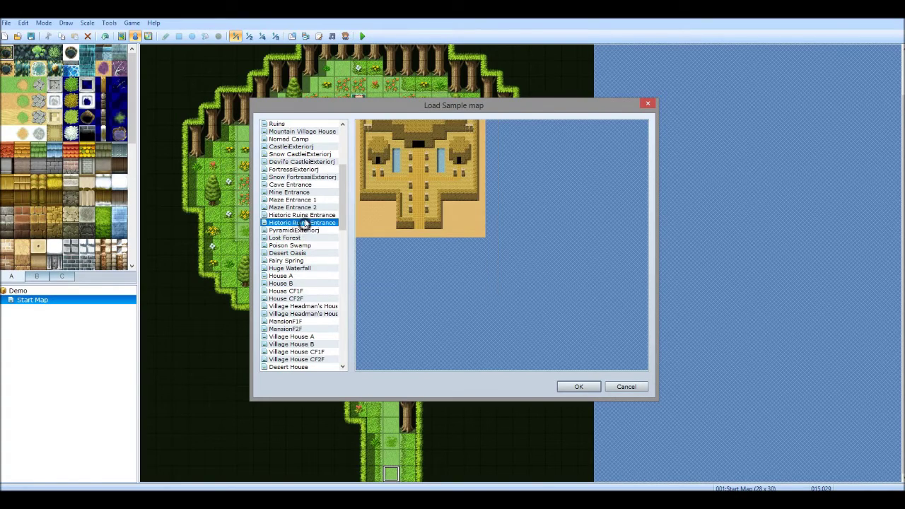
{"action": "left_click", "coordinate": [302, 215]}
{"action": "left_click", "coordinate": [299, 185]}
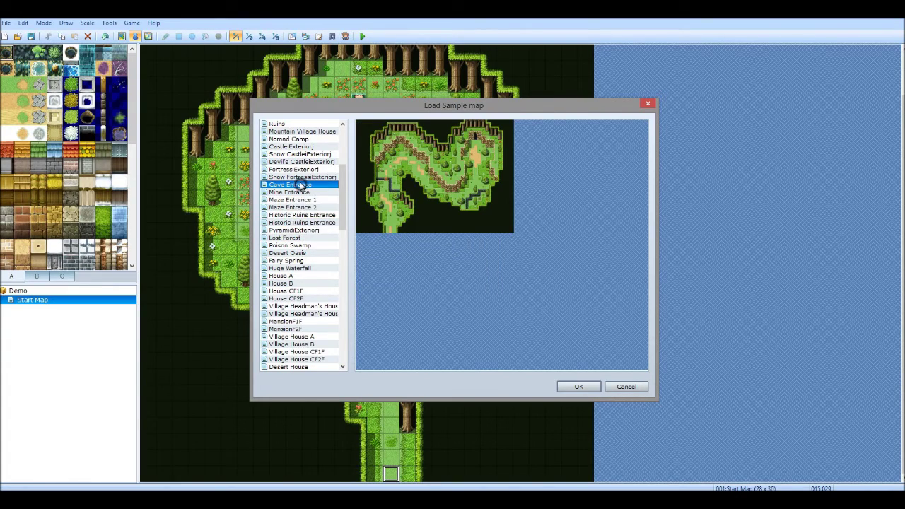
{"action": "left_click", "coordinate": [577, 385]}
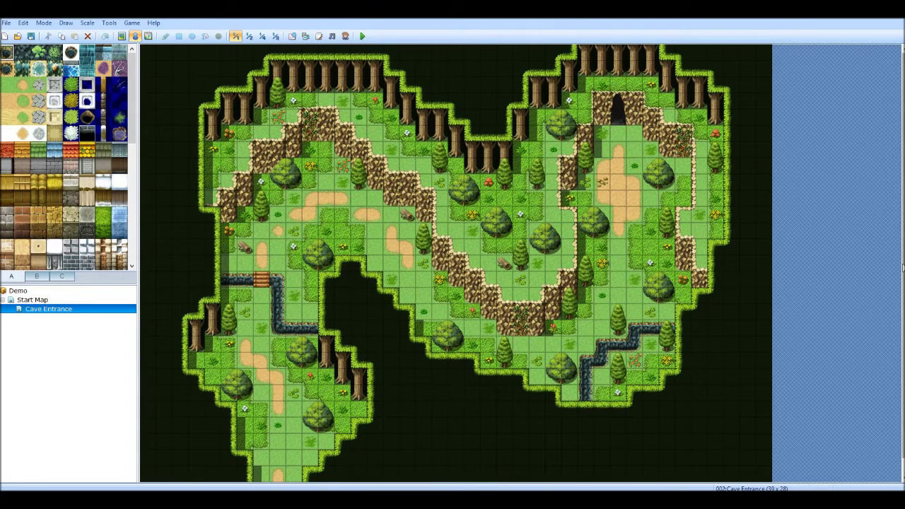
{"action": "scroll", "coordinate": [902, 263], "scroll_direction": "down", "scroll_amount": 1}
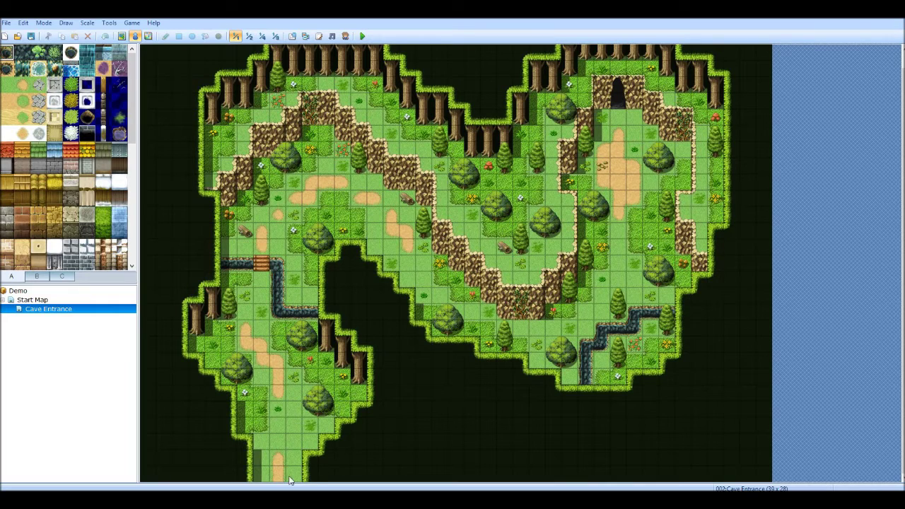
{"action": "left_click", "coordinate": [33, 300]}
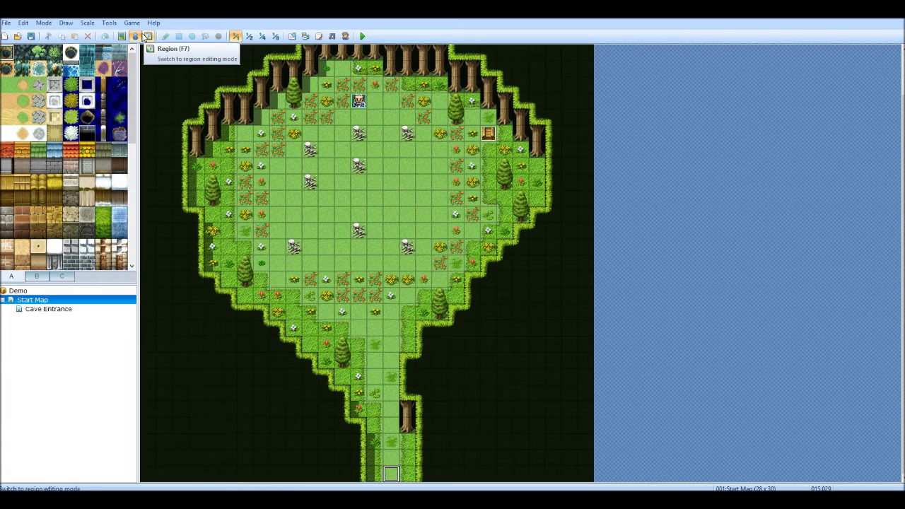
Step: Quick-create a transfer on the bottom path tile with destination Cave Entrance (008,026)
{"action": "right_click", "coordinate": [390, 474]}
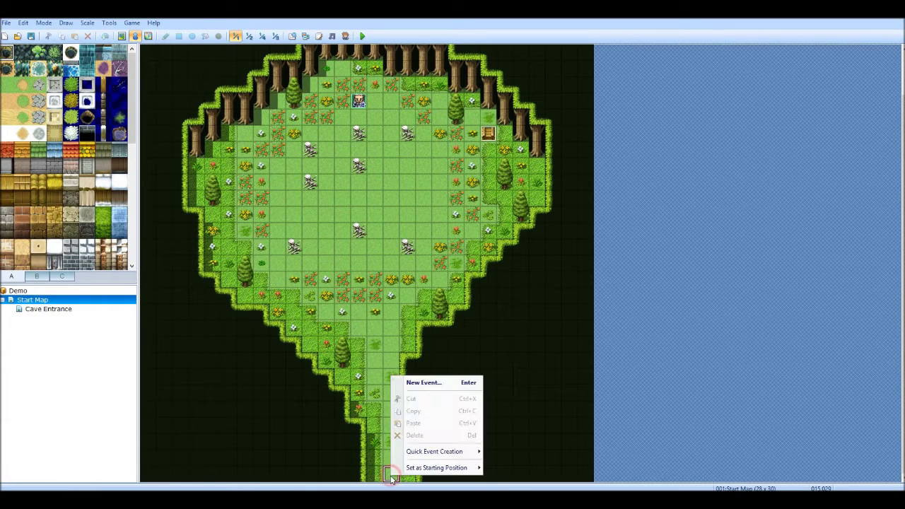
{"action": "mouse_move", "coordinate": [412, 469]}
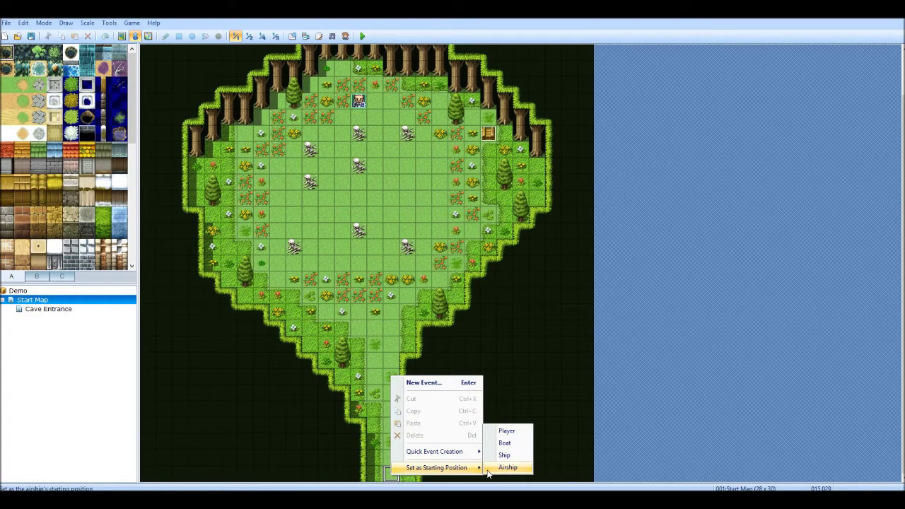
{"action": "mouse_move", "coordinate": [468, 452]}
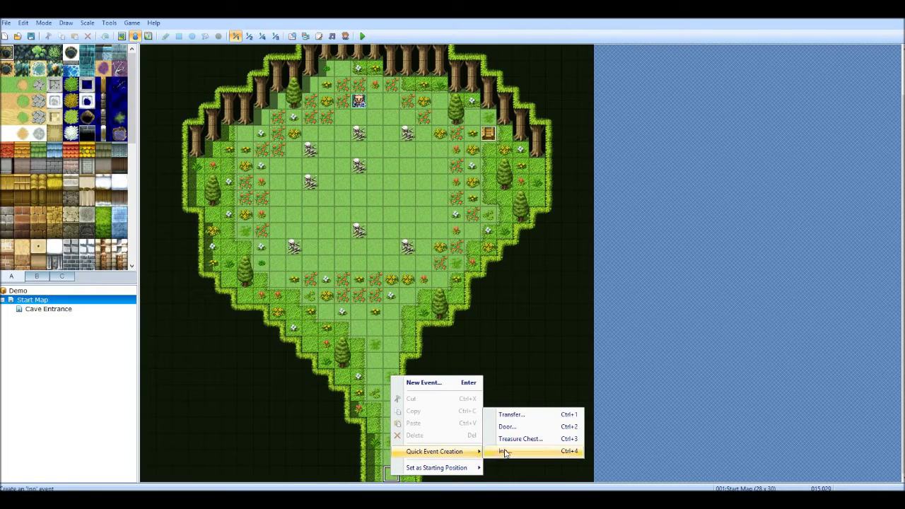
{"action": "left_click", "coordinate": [516, 416]}
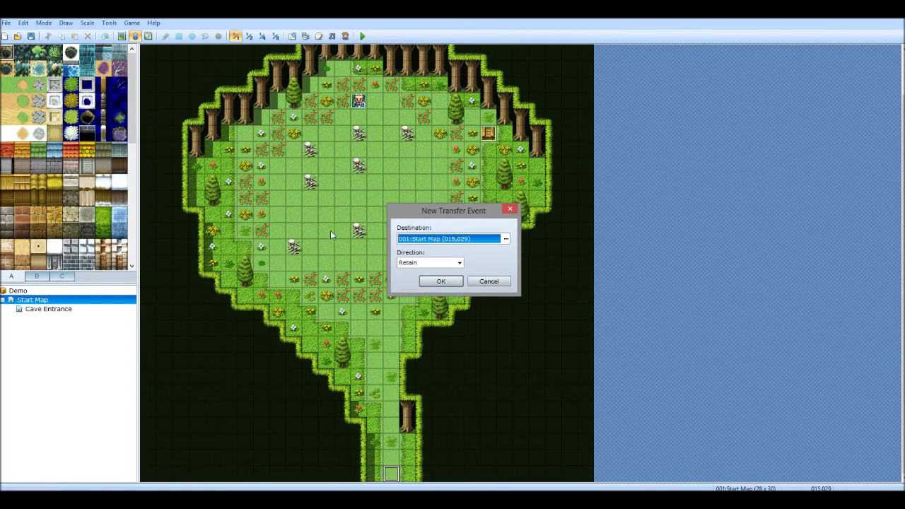
{"action": "left_click", "coordinate": [506, 240]}
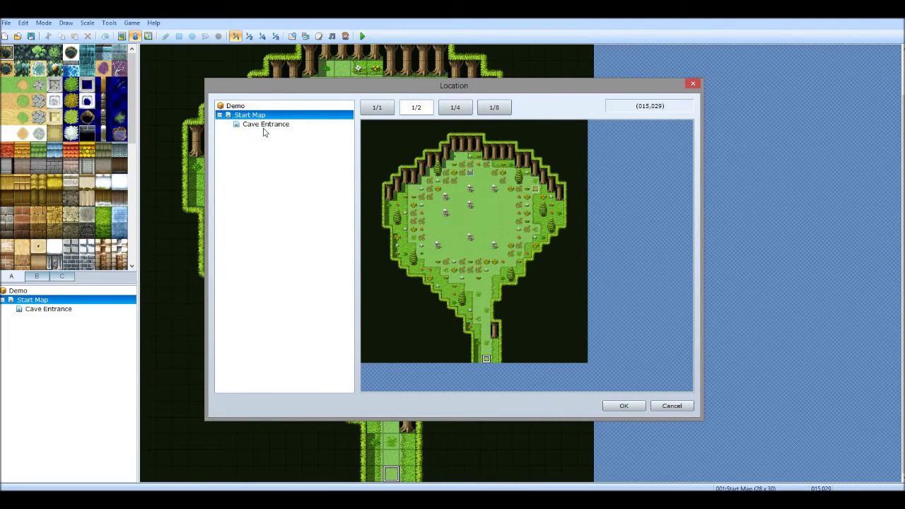
{"action": "left_click", "coordinate": [265, 126]}
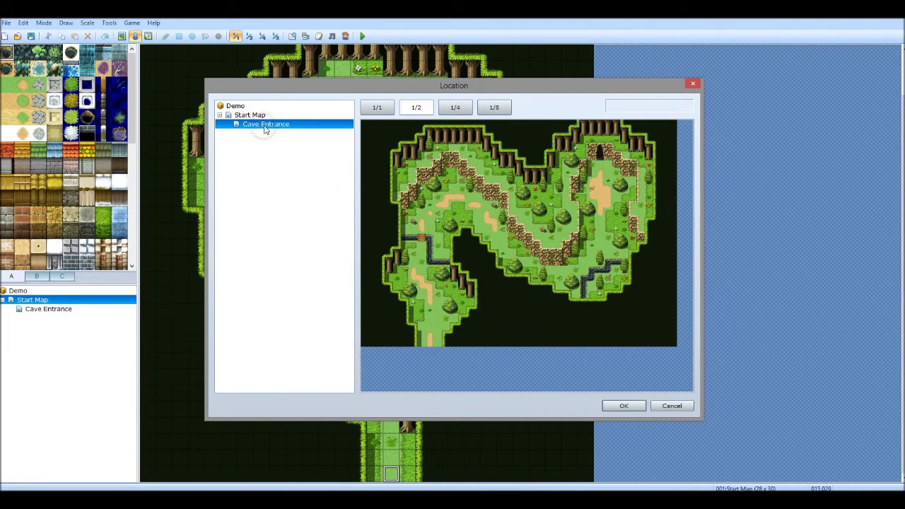
{"action": "left_click", "coordinate": [431, 342]}
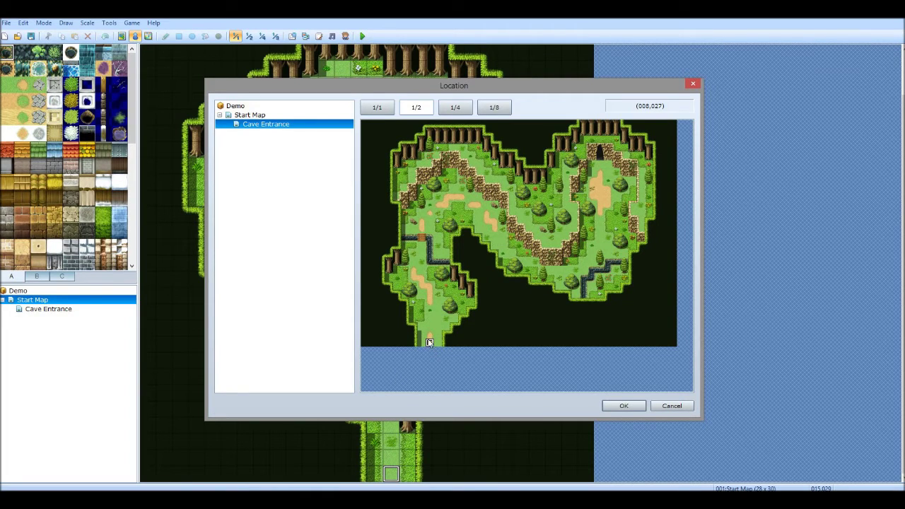
{"action": "left_click", "coordinate": [432, 335]}
{"action": "left_click", "coordinate": [620, 404]}
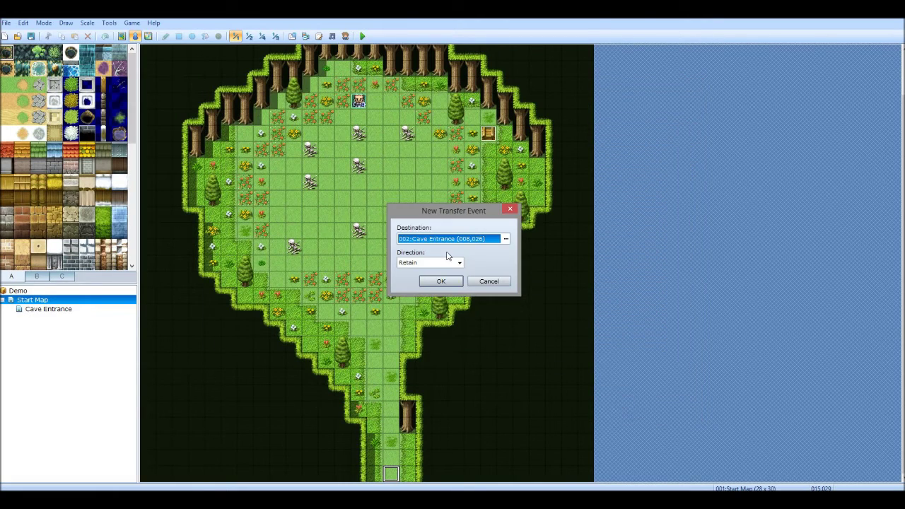
Step: Set the arrival direction to Up and place the transfer event
{"action": "left_click", "coordinate": [444, 263]}
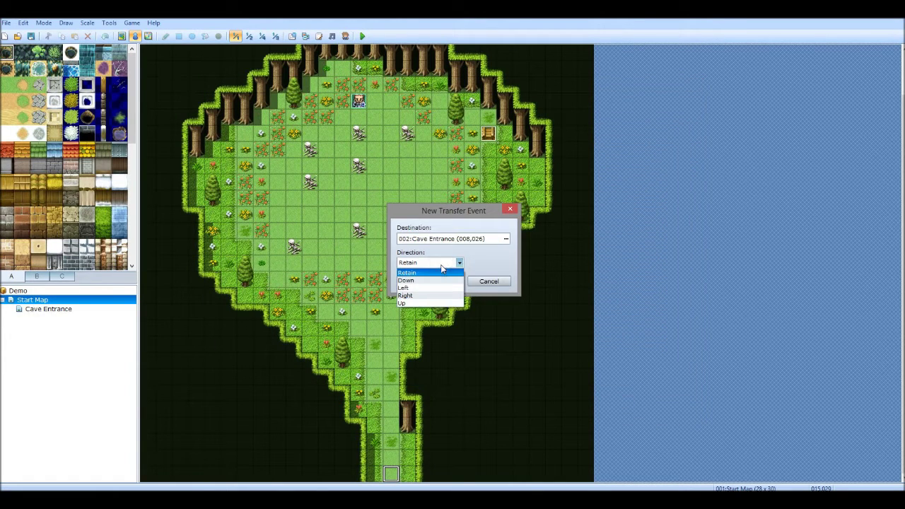
{"action": "left_click", "coordinate": [417, 302]}
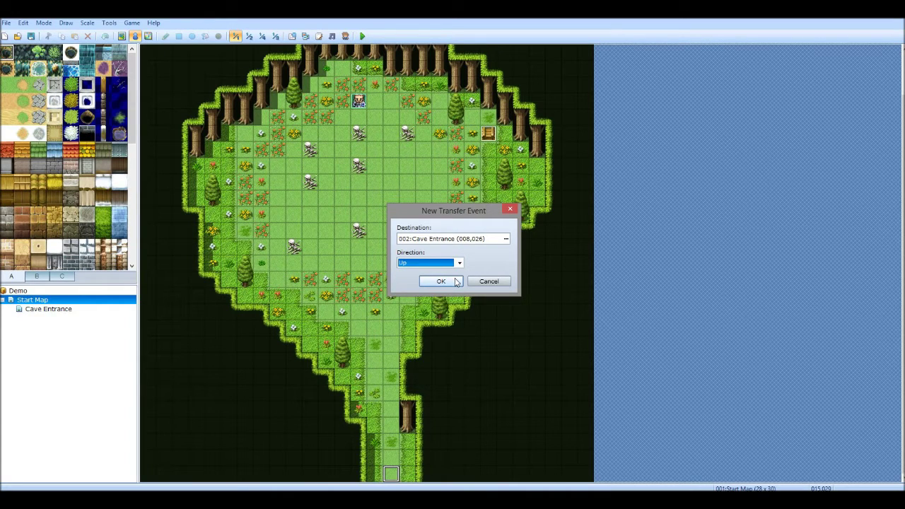
{"action": "left_click", "coordinate": [441, 281]}
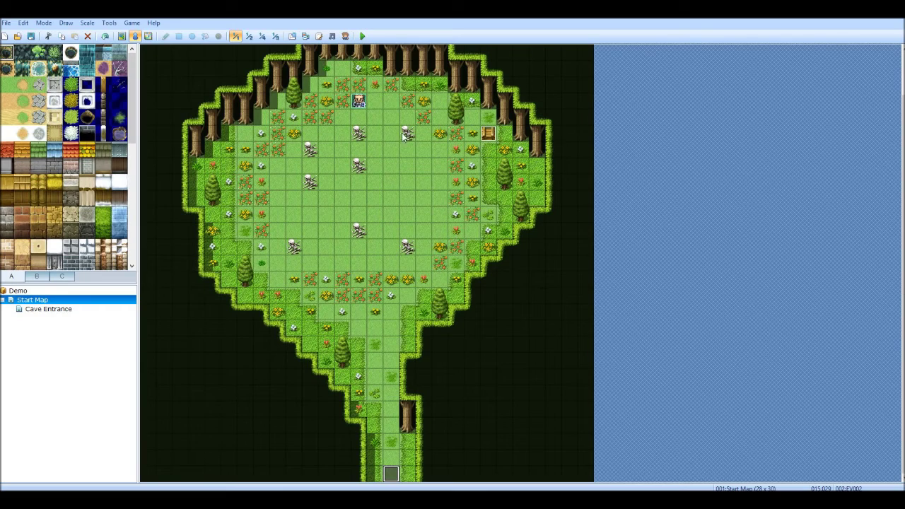
{"action": "left_click", "coordinate": [47, 308]}
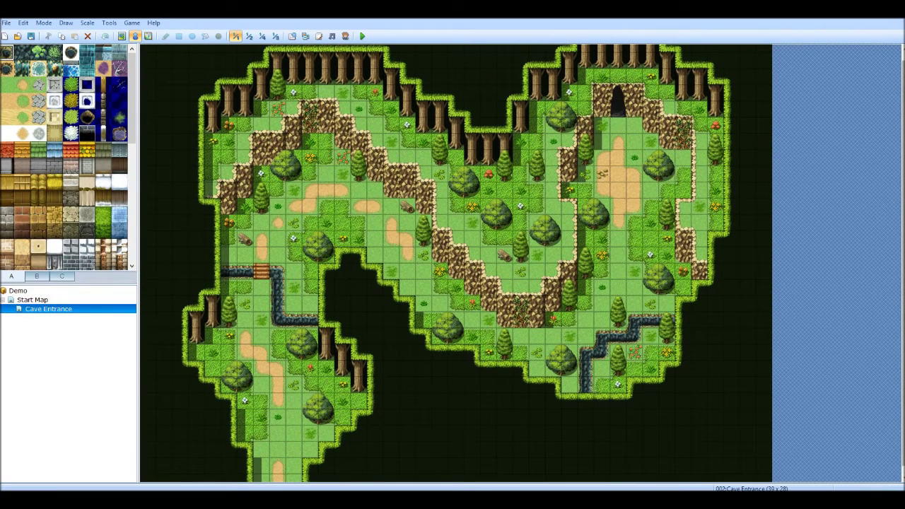
Step: Quick-create a transfer on Cave Entrance's bottom tile leading to Start Map (015,028)
{"action": "scroll", "coordinate": [899, 262], "scroll_direction": "down", "scroll_amount": 1}
{"action": "right_click", "coordinate": [284, 476]}
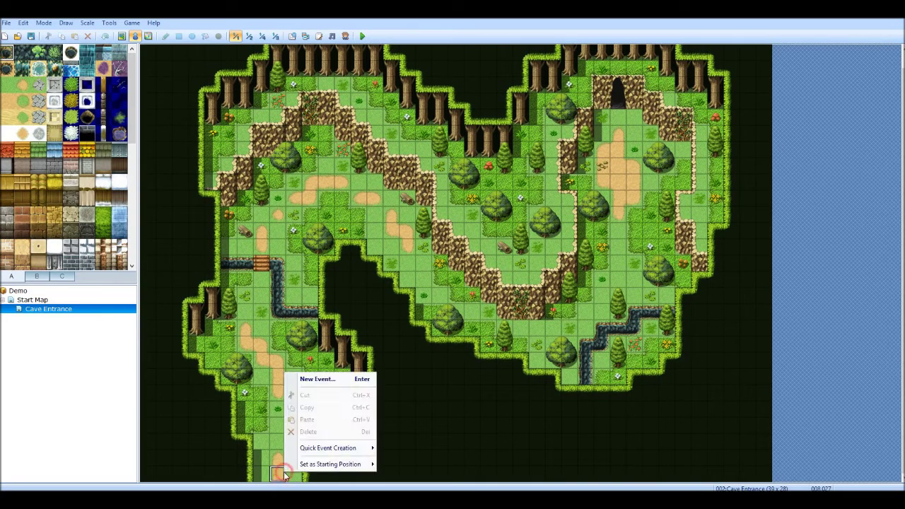
{"action": "mouse_move", "coordinate": [328, 449]}
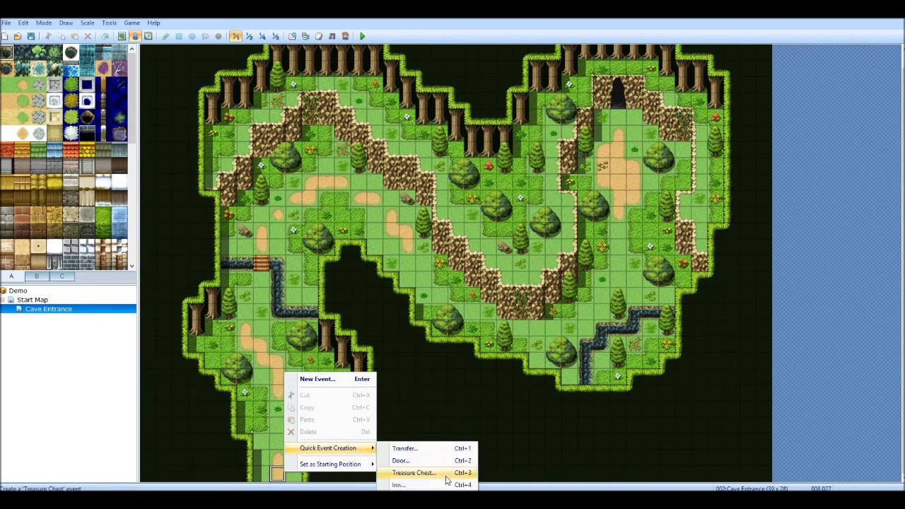
{"action": "left_click", "coordinate": [441, 450]}
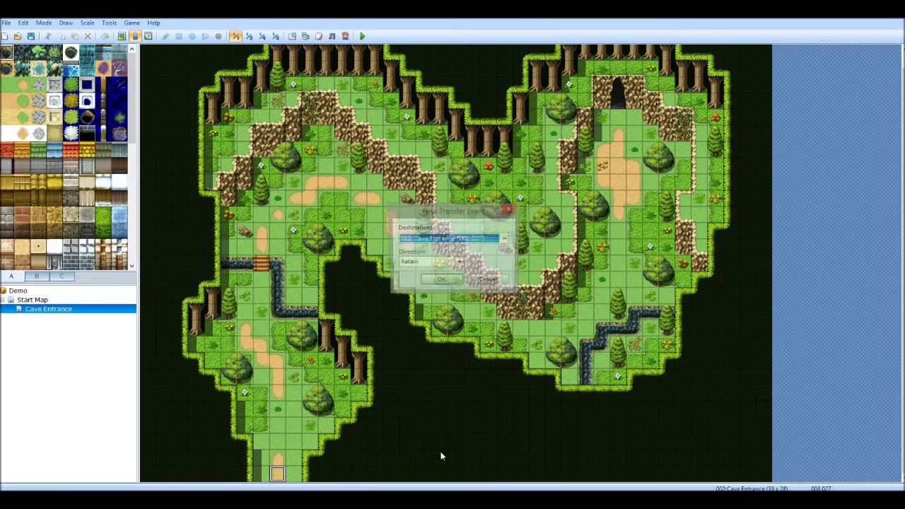
{"action": "left_click", "coordinate": [506, 238]}
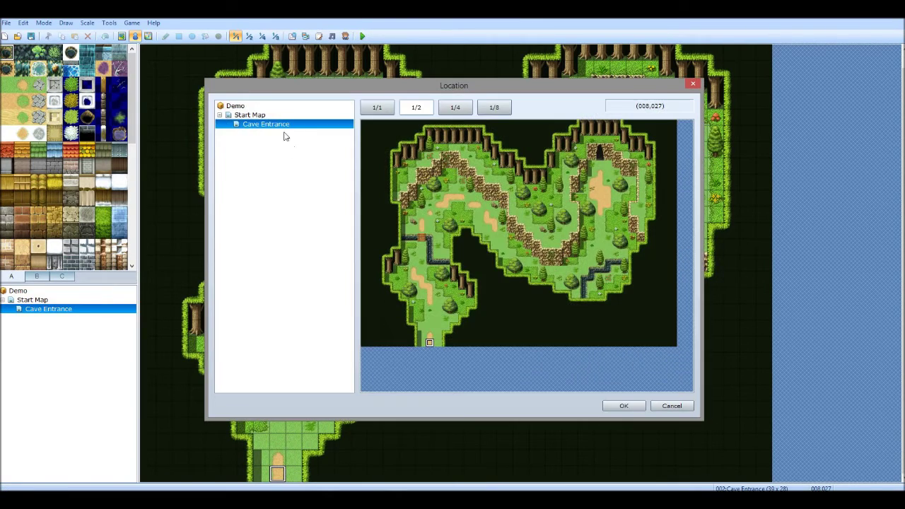
{"action": "left_click", "coordinate": [279, 115]}
{"action": "left_click", "coordinate": [487, 354]}
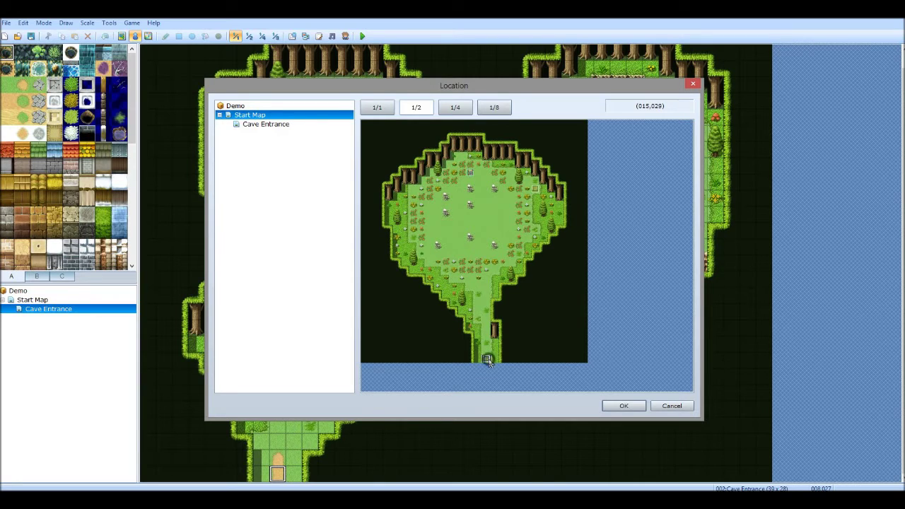
{"action": "left_click", "coordinate": [623, 405]}
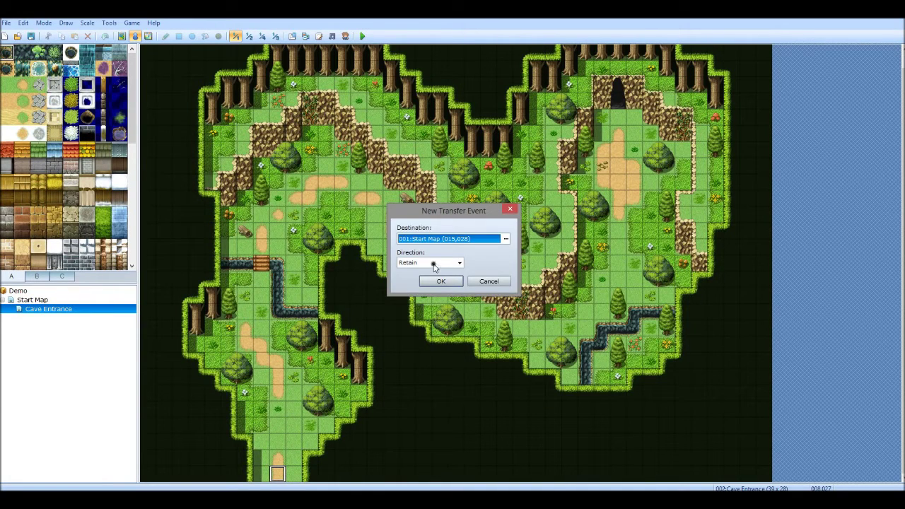
Step: Make the player arrive facing Up and place the return transfer
{"action": "left_click", "coordinate": [434, 266]}
{"action": "left_click", "coordinate": [420, 304]}
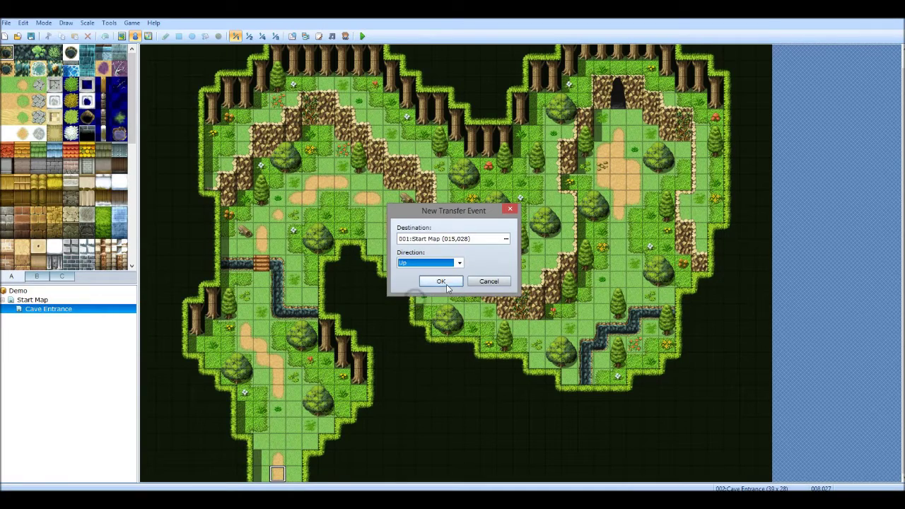
{"action": "left_click", "coordinate": [439, 281]}
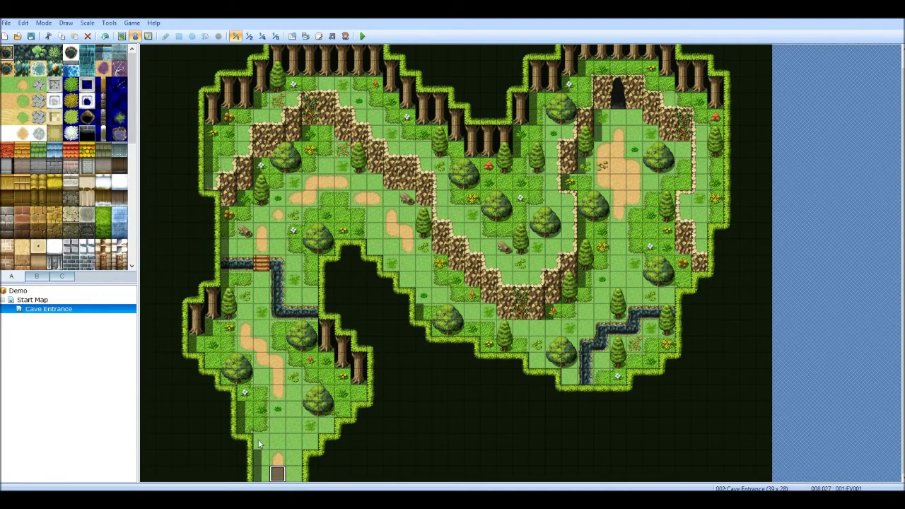
{"action": "left_click", "coordinate": [28, 299]}
Step: Select the cave mouth tile 029,004 on Cave Entrance, discarding an accidental blank event
{"action": "left_click", "coordinate": [49, 309]}
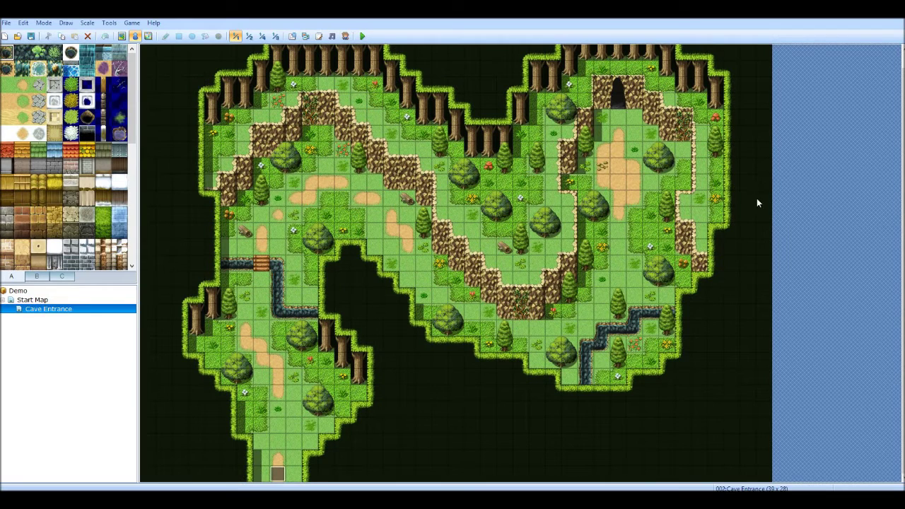
{"action": "left_click", "coordinate": [617, 101]}
{"action": "double_click", "coordinate": [618, 102]}
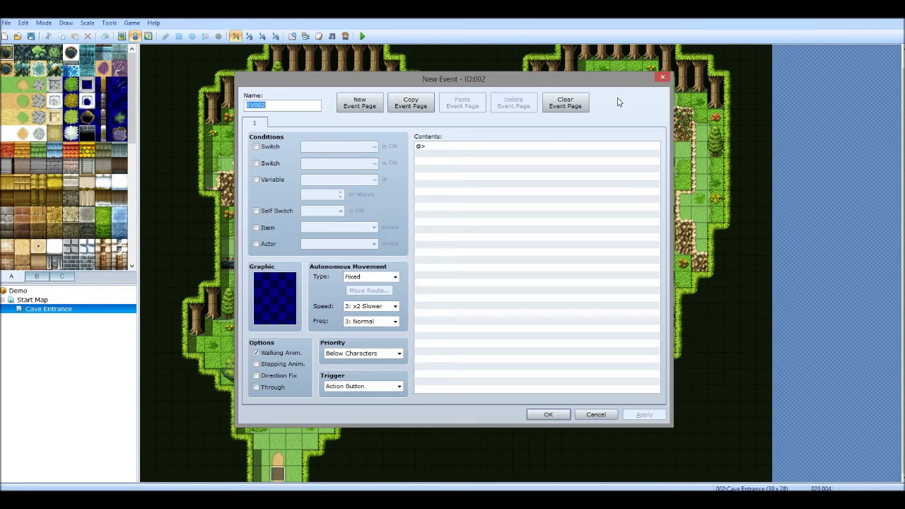
{"action": "left_click", "coordinate": [602, 416]}
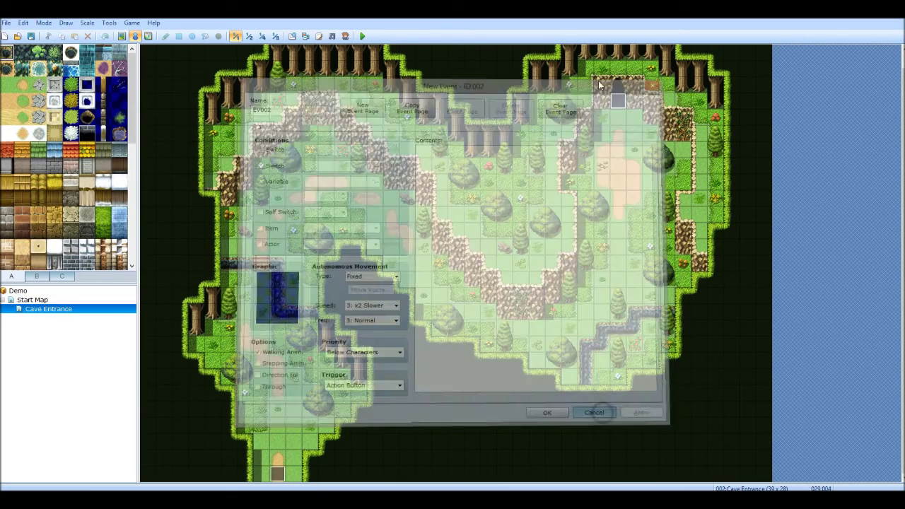
Step: Quick-create a door event on the cave mouth using the barred-gate graphic
{"action": "right_click", "coordinate": [620, 104]}
{"action": "mouse_move", "coordinate": [663, 176]}
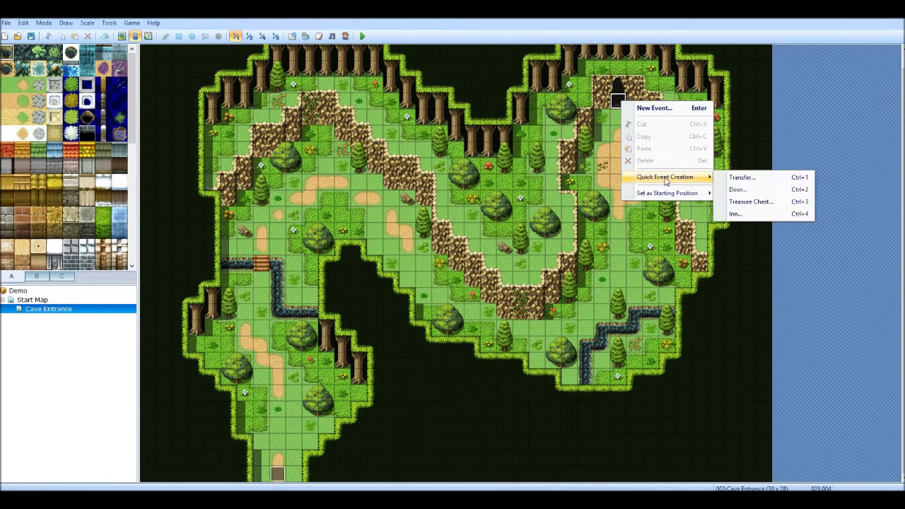
{"action": "left_click", "coordinate": [747, 189]}
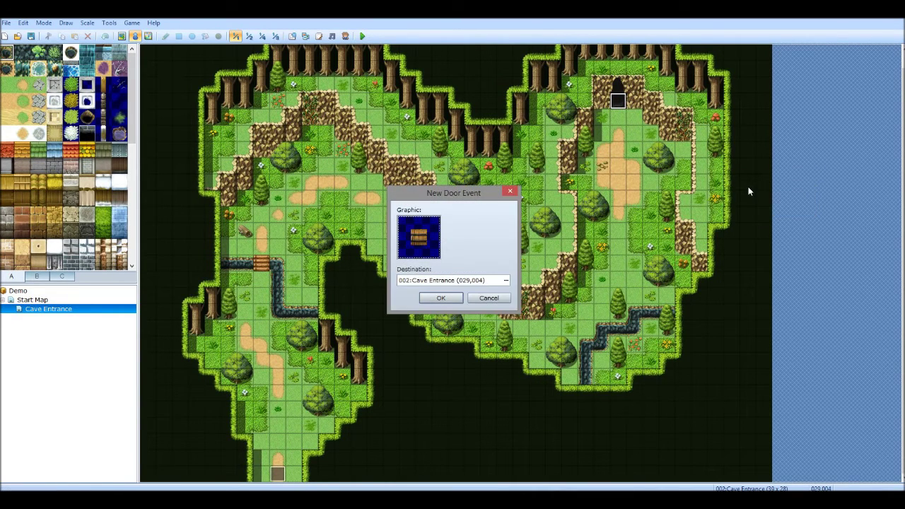
{"action": "double_click", "coordinate": [429, 225]}
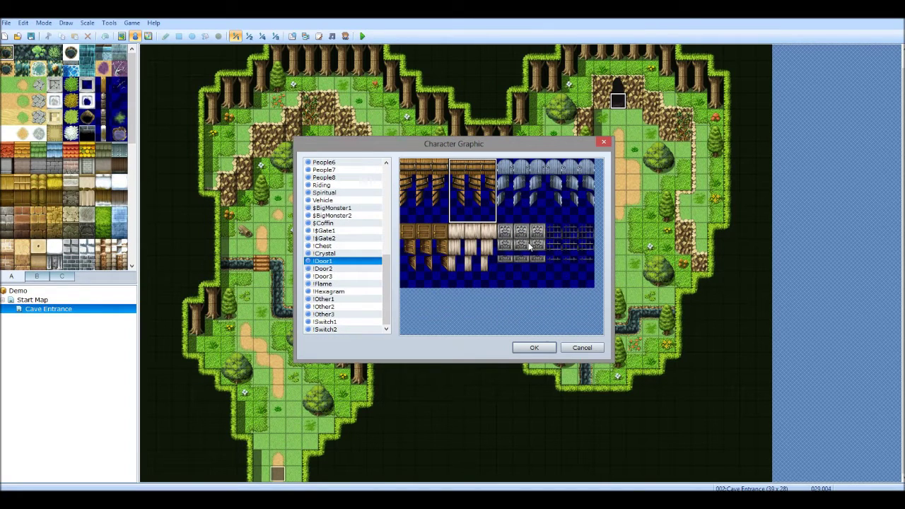
{"action": "left_click", "coordinate": [565, 243]}
{"action": "left_click", "coordinate": [536, 347]}
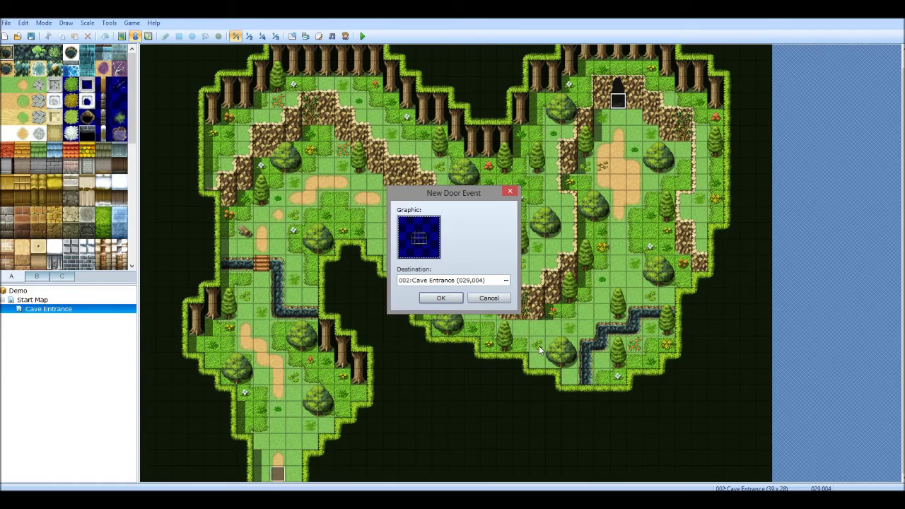
Step: Set the door's destination to Start Map (014,006) and place the event
{"action": "left_click", "coordinate": [505, 280]}
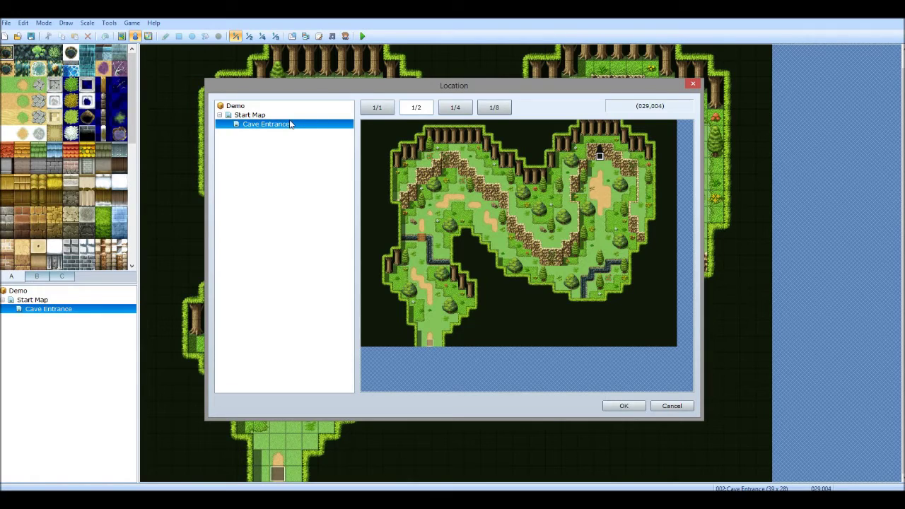
{"action": "left_click", "coordinate": [283, 115]}
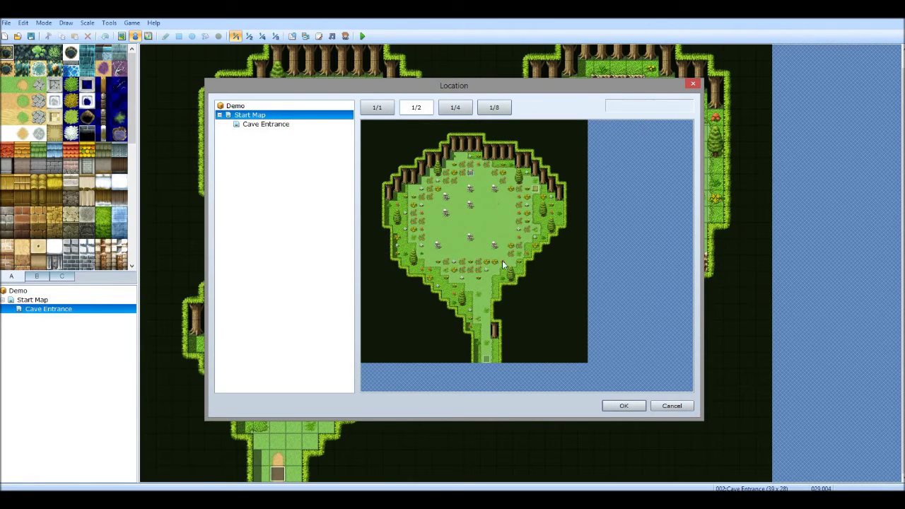
{"action": "left_click", "coordinate": [475, 172]}
{"action": "left_click", "coordinate": [621, 405]}
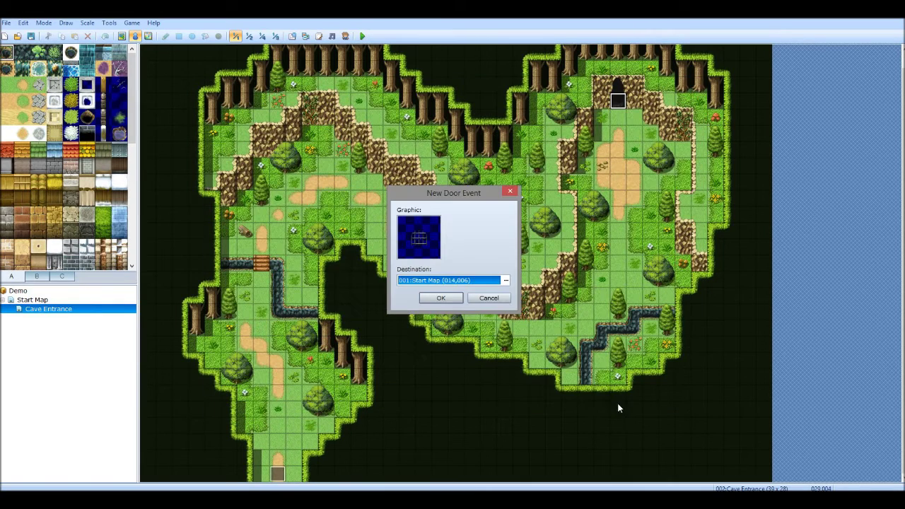
{"action": "left_click", "coordinate": [440, 297]}
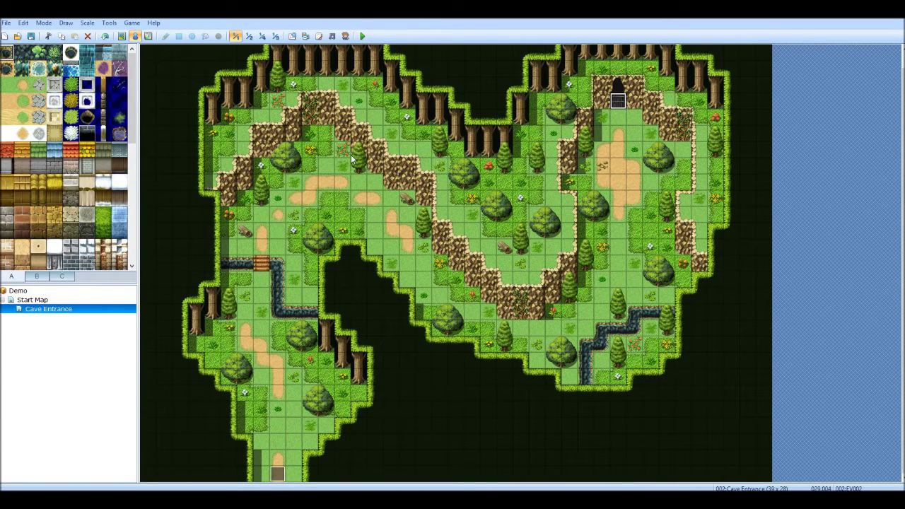
Step: Move Start Map's player start onto the southern path, save, and start a playtest new game
{"action": "left_click", "coordinate": [88, 299]}
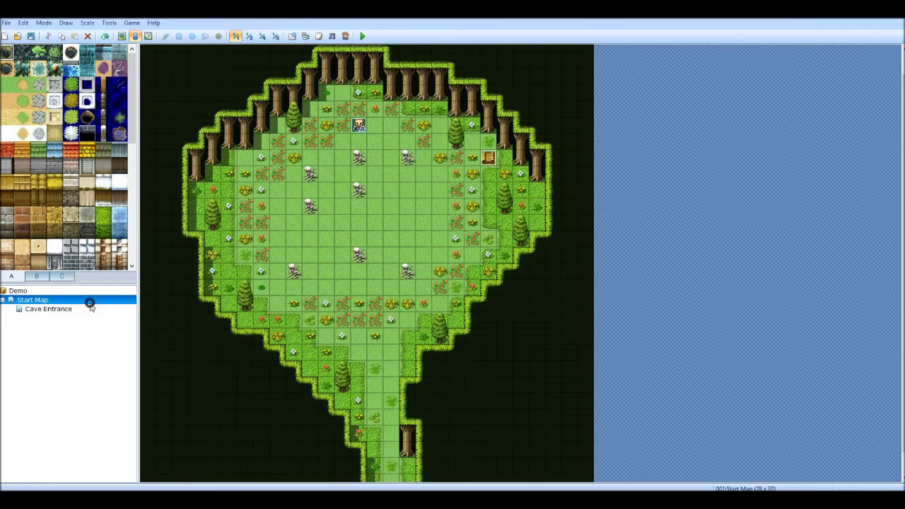
{"action": "left_click_drag", "start_coordinate": [362, 126], "coordinate": [393, 417]}
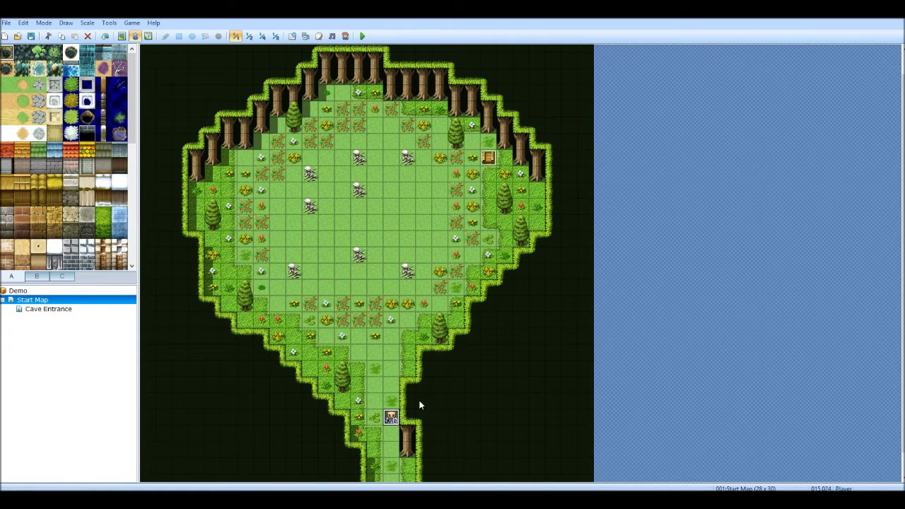
{"action": "left_click", "coordinate": [363, 36]}
{"action": "left_click", "coordinate": [408, 276]}
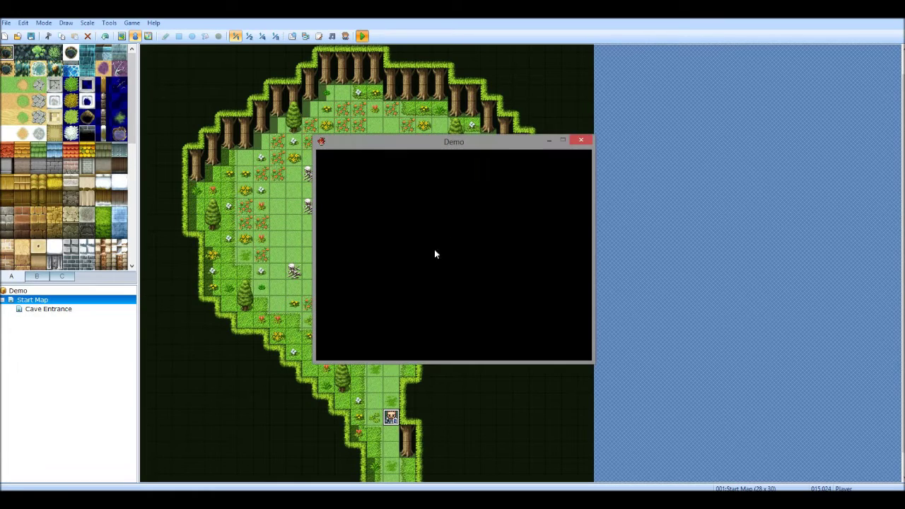
{"action": "key", "text": "Return"}
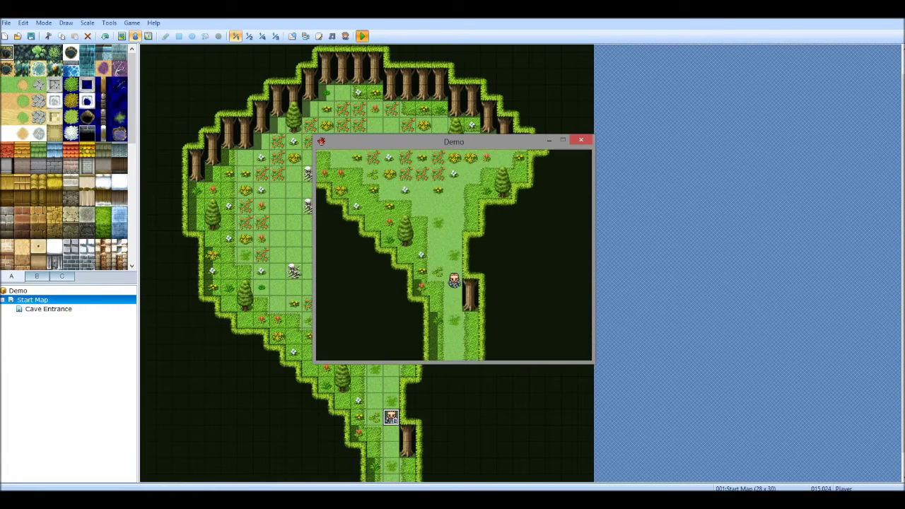
Step: Walk the hero down the path onto the transfer tile to reach Cave Entrance
{"action": "key", "text": "Down"}
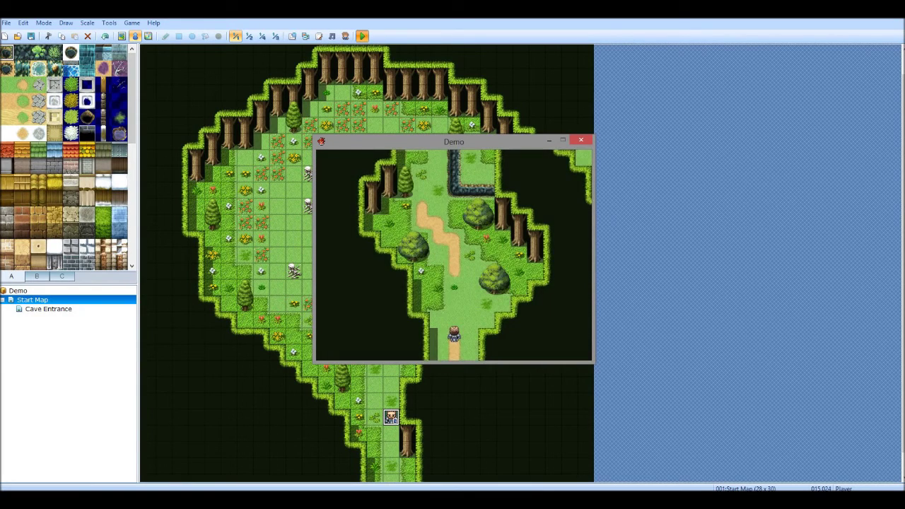
{"action": "key", "text": "Up"}
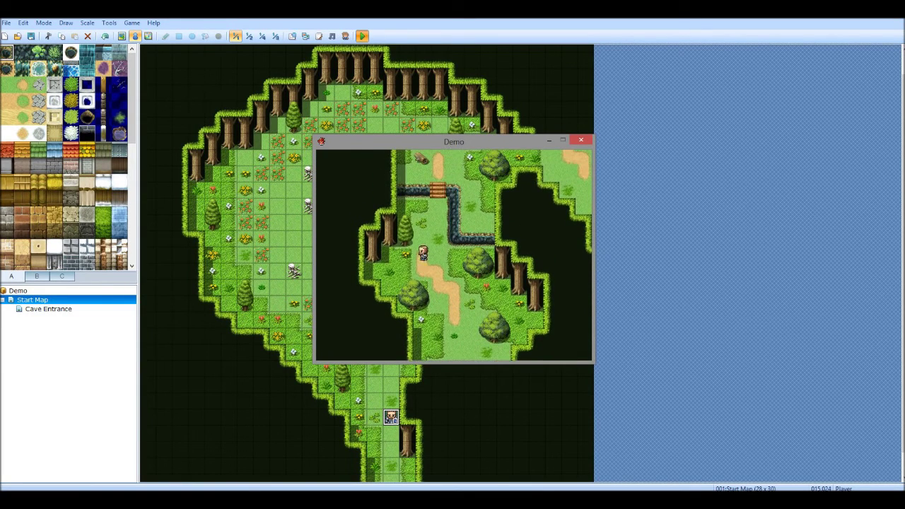
{"action": "key", "text": "Up"}
{"action": "key", "text": "Right"}
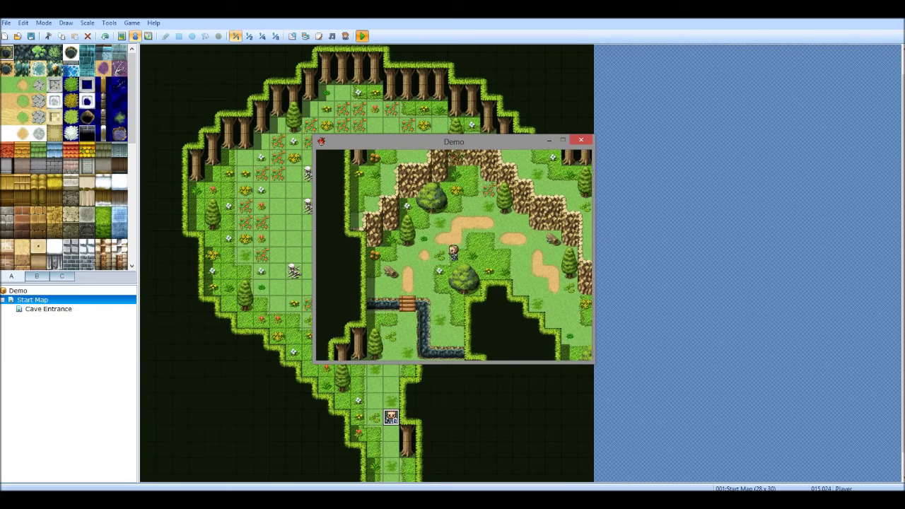
{"action": "key", "text": "Right"}
{"action": "key", "text": "Up"}
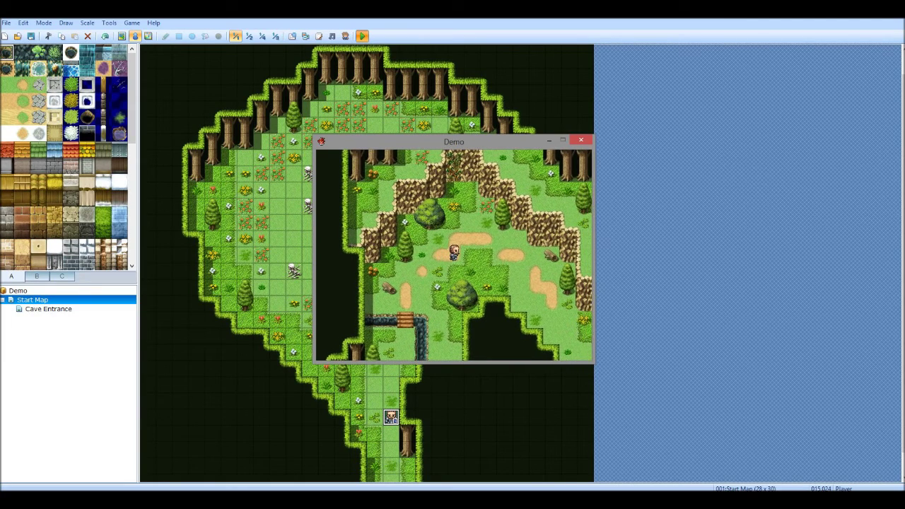
{"action": "key", "text": "Left"}
{"action": "key", "text": "Down"}
{"action": "key", "text": "Right"}
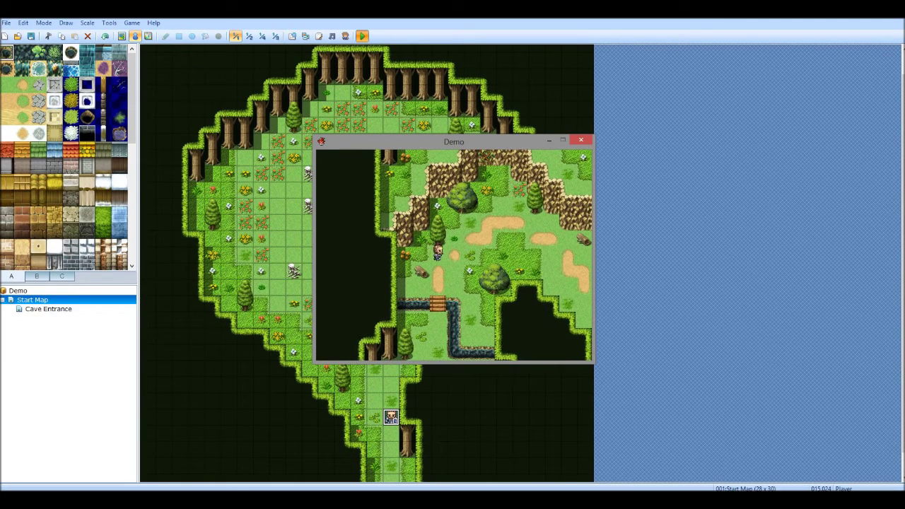
{"action": "key", "text": "Down"}
{"action": "key", "text": "Down"}
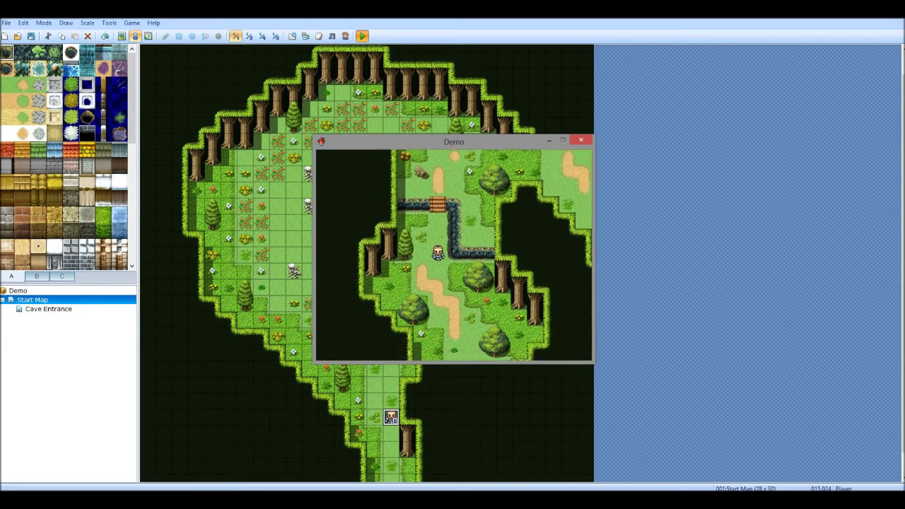
{"action": "key", "text": "Down"}
{"action": "key", "text": "Left"}
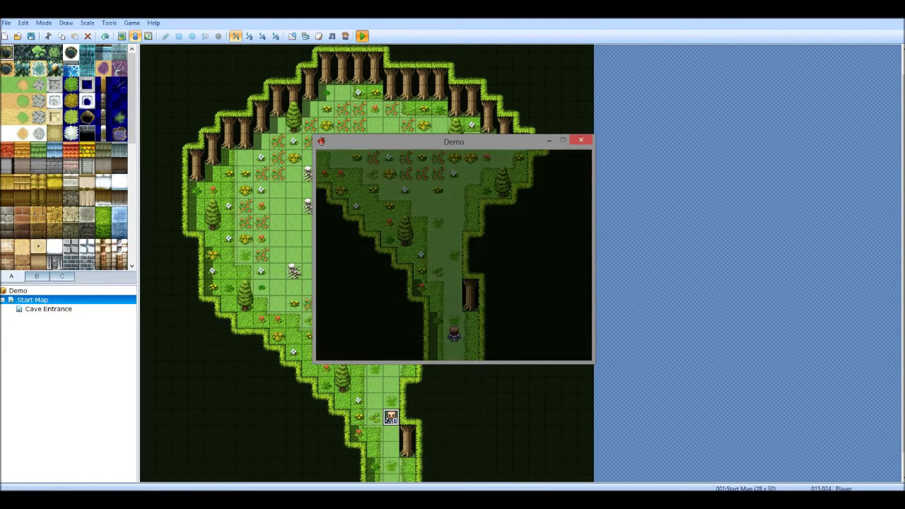
{"action": "key", "text": "Down"}
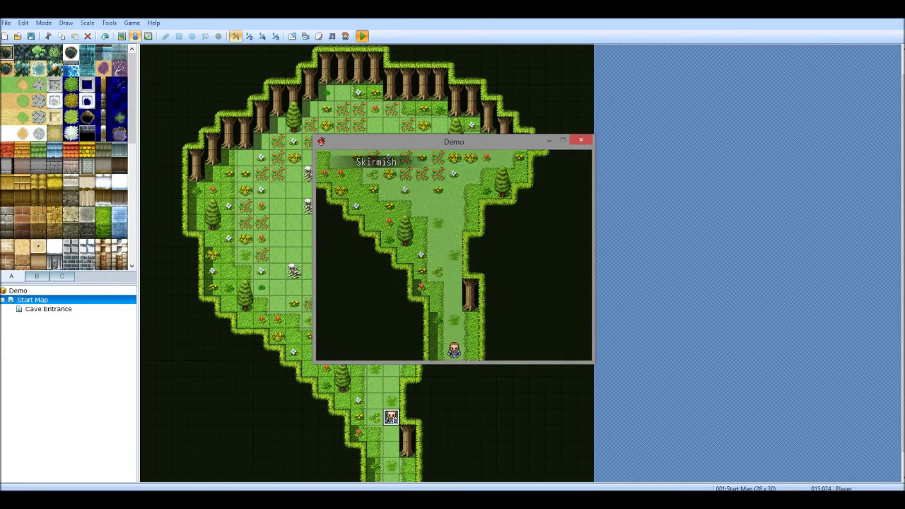
Step: Walk to the cave mouth, enter it back to Start Map, and close the playtest
{"action": "key", "text": "Up"}
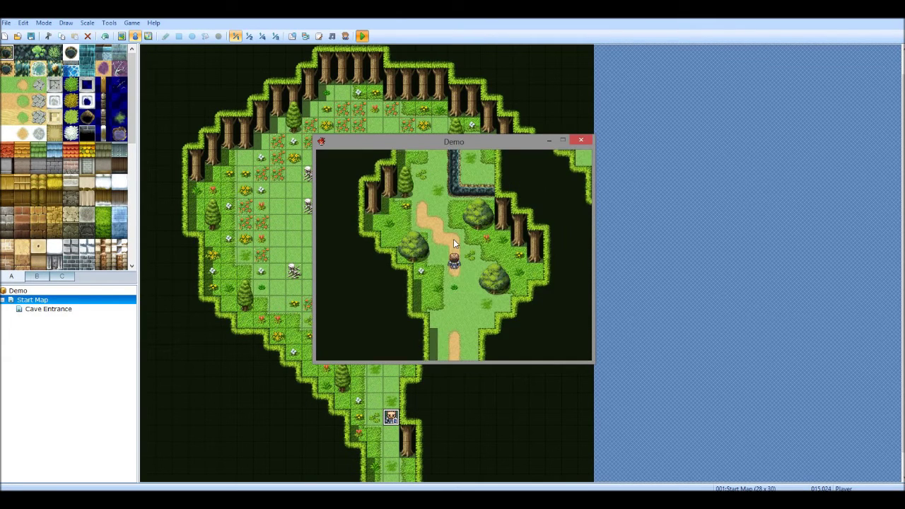
{"action": "key", "text": "Left"}
{"action": "key", "text": "Up"}
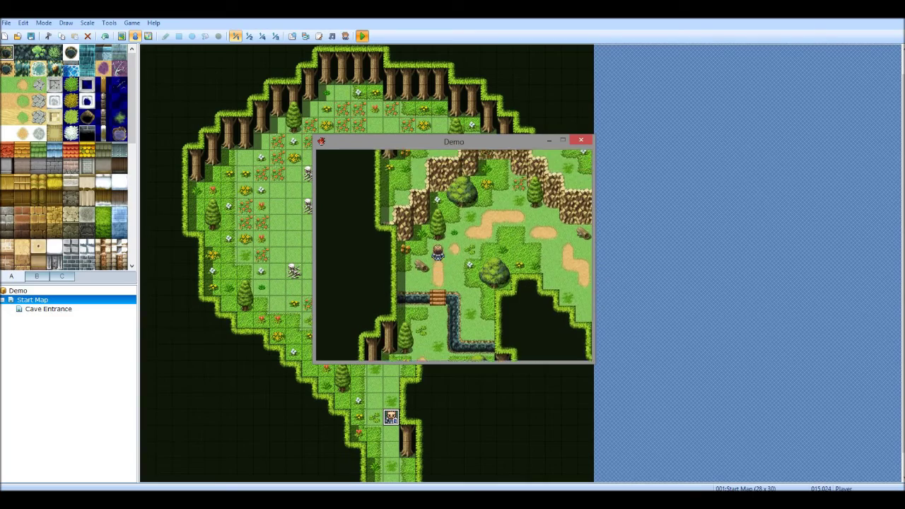
{"action": "key", "text": "Right"}
{"action": "key", "text": "Right"}
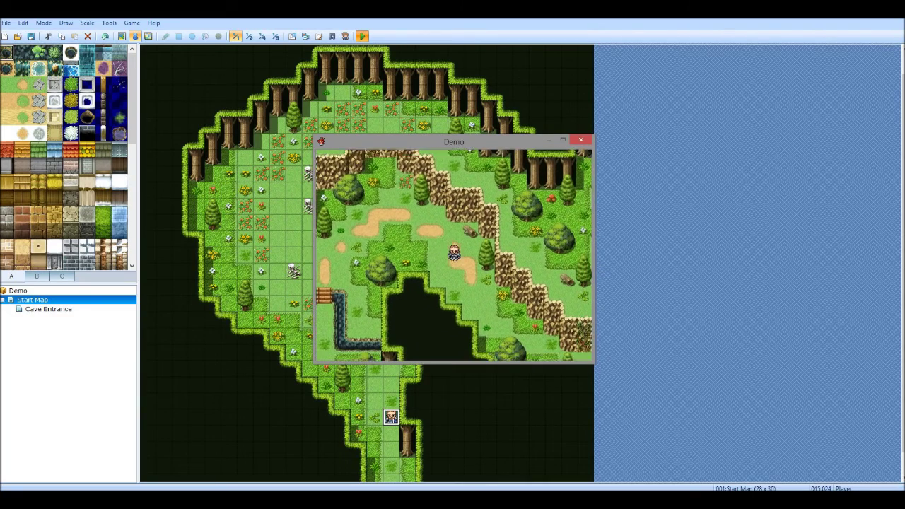
{"action": "key", "text": "Down"}
{"action": "key", "text": "Right"}
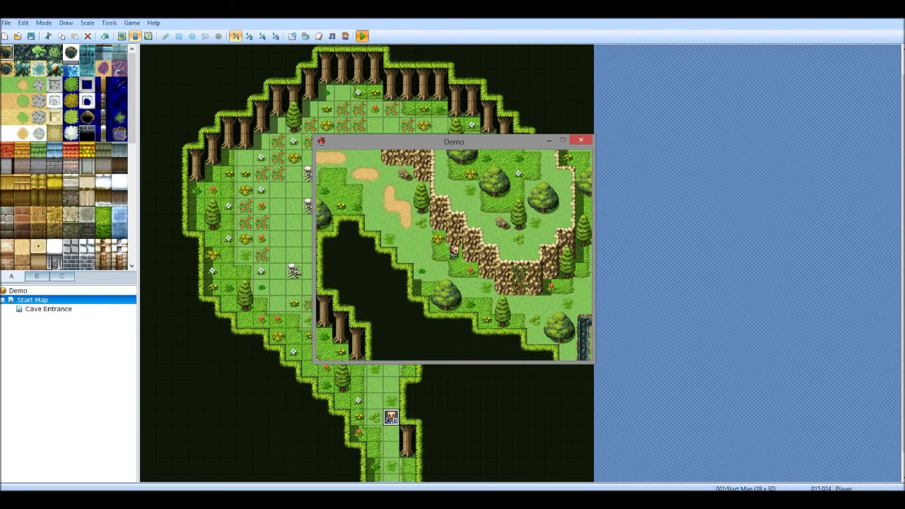
{"action": "key", "text": "Down"}
{"action": "key", "text": "Down"}
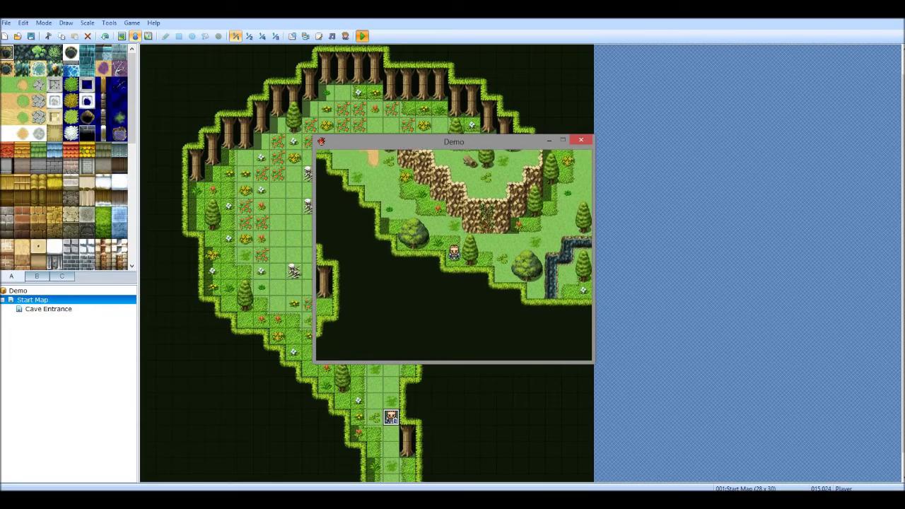
{"action": "key", "text": "Right"}
{"action": "key", "text": "Up"}
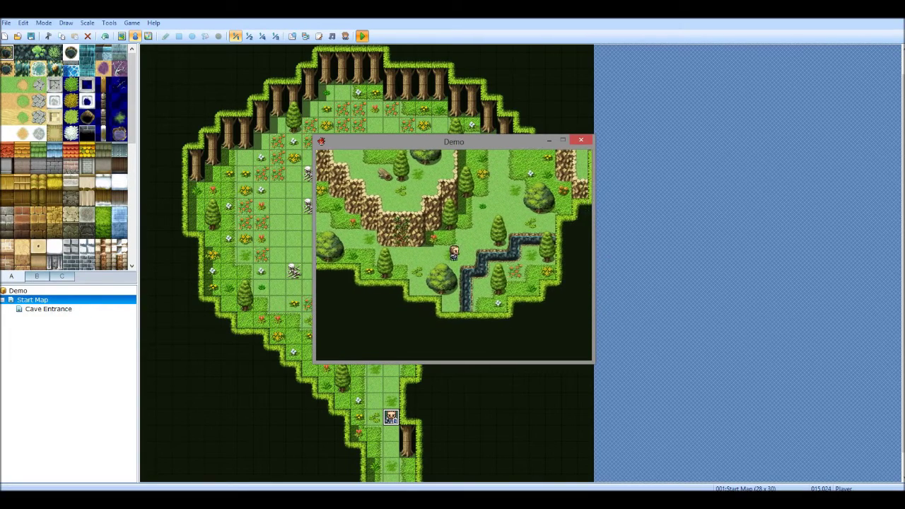
{"action": "key", "text": "Right"}
{"action": "key", "text": "Up"}
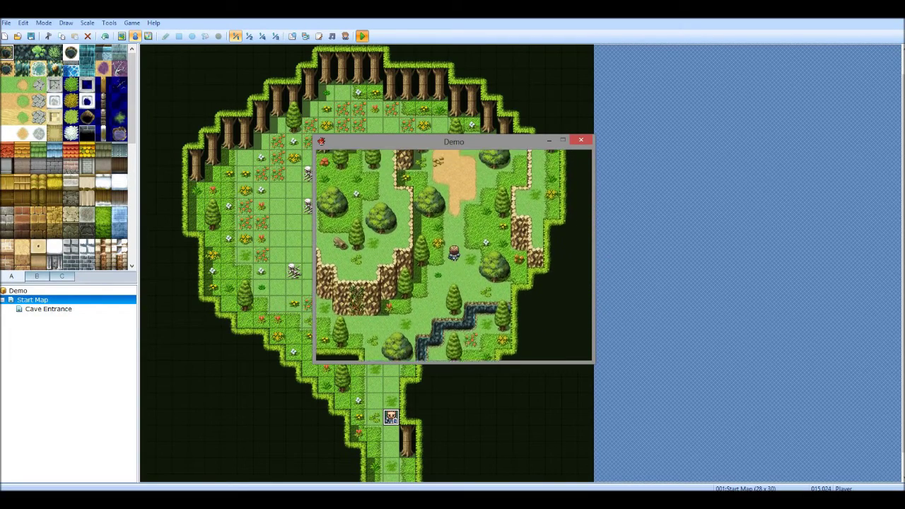
{"action": "key", "text": "Up"}
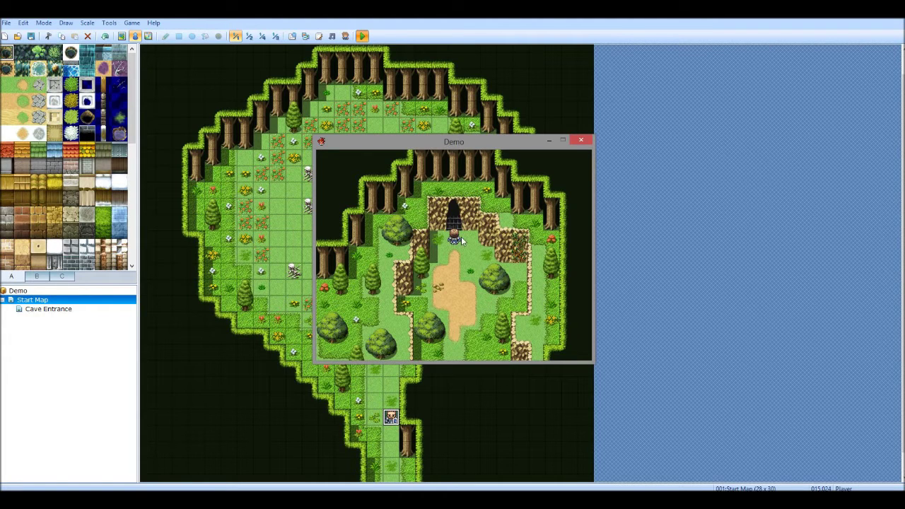
{"action": "key", "text": "Up"}
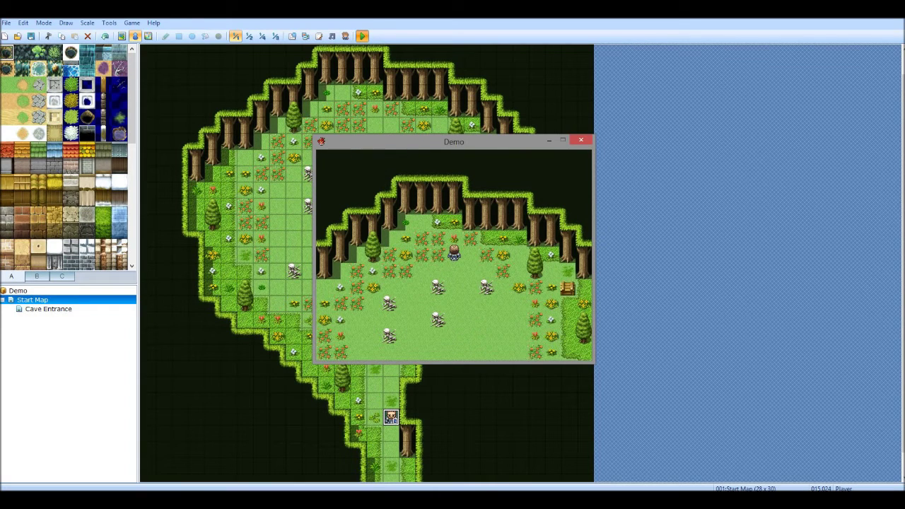
{"action": "left_click", "coordinate": [582, 143]}
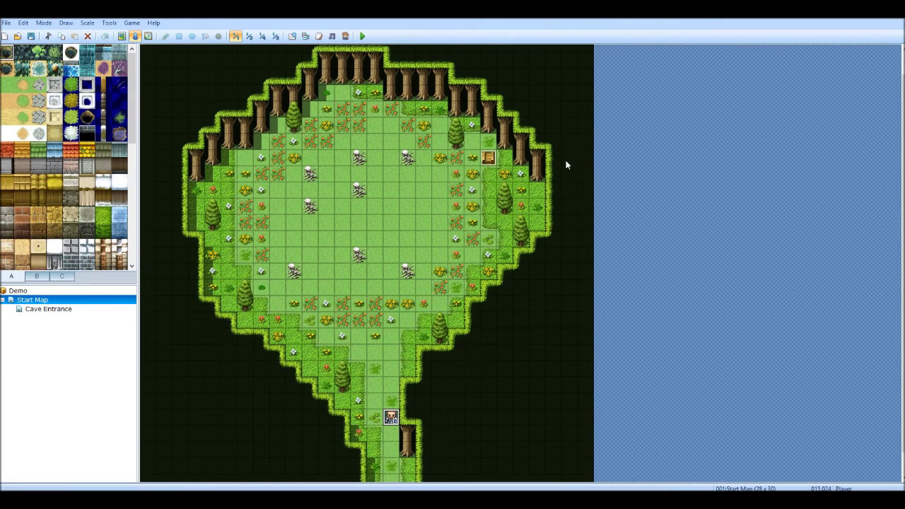
Step: Start a new event on a Start Map tile, then cancel it without saving
{"action": "right_click", "coordinate": [339, 196]}
{"action": "mouse_move", "coordinate": [392, 274]}
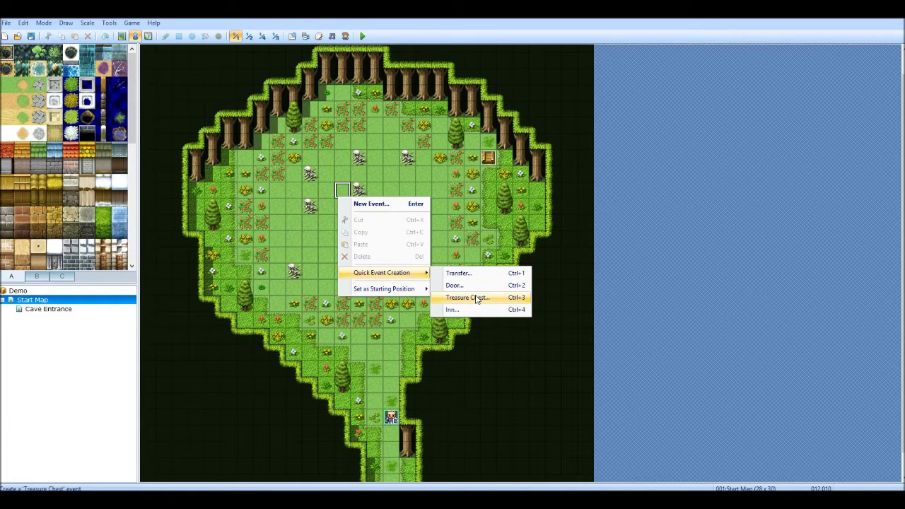
{"action": "left_click", "coordinate": [357, 203]}
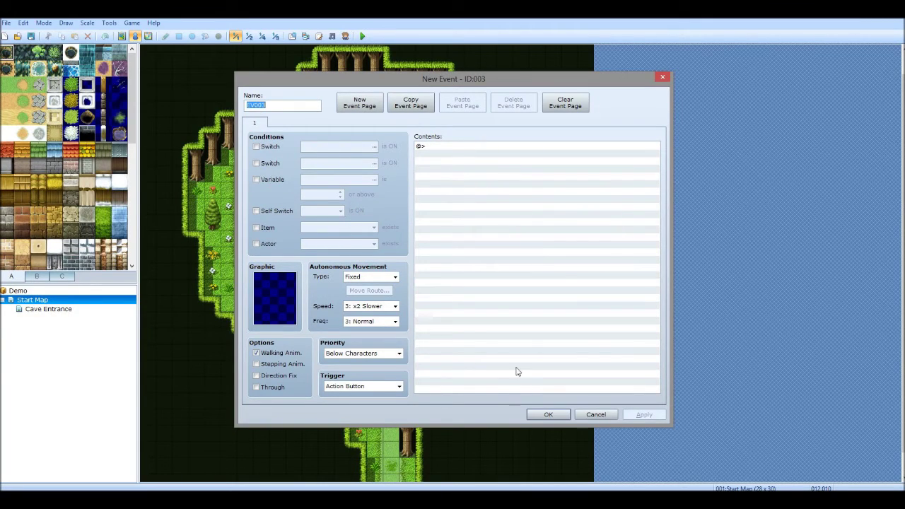
{"action": "left_click", "coordinate": [596, 414]}
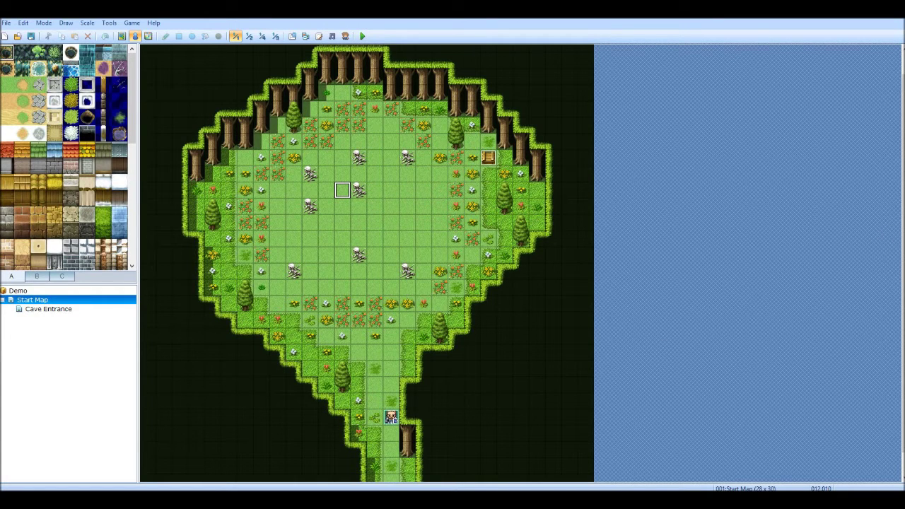
{"action": "scroll", "coordinate": [524, 413], "scroll_direction": "down", "scroll_amount": 2}
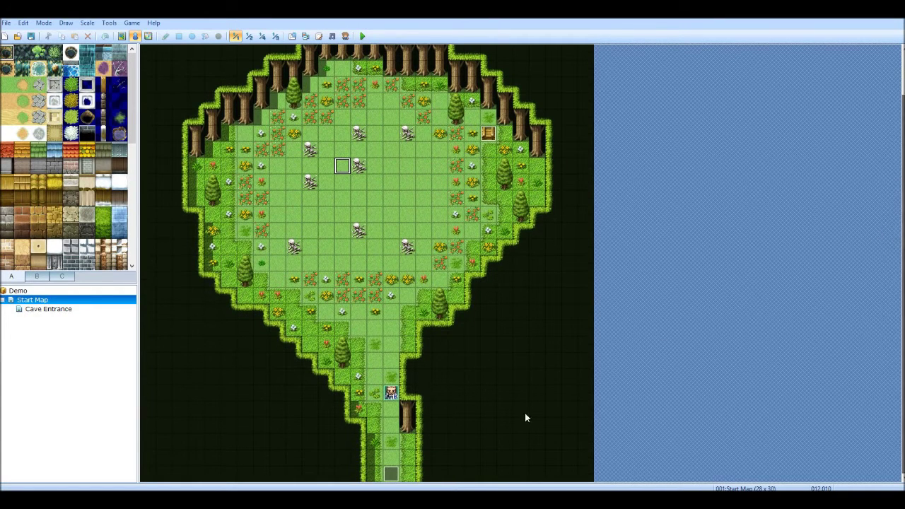
{"action": "double_click", "coordinate": [391, 475]}
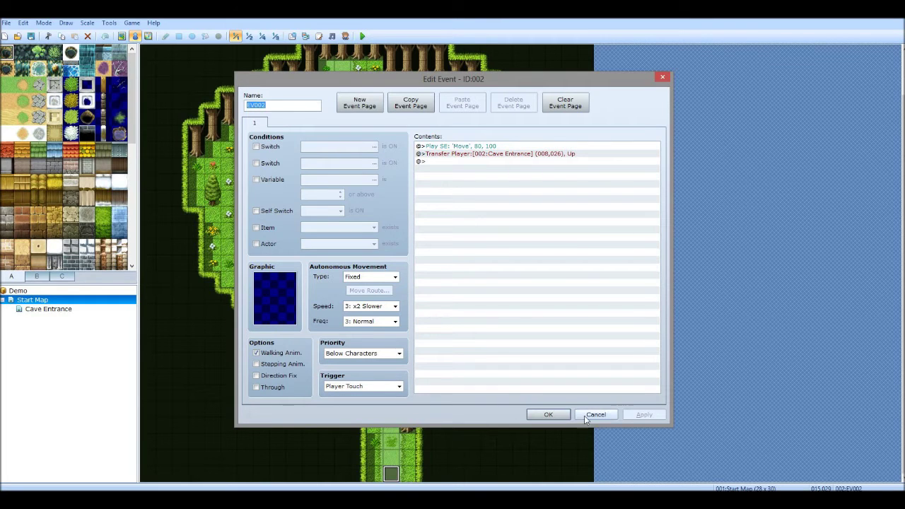
{"action": "left_click", "coordinate": [546, 415]}
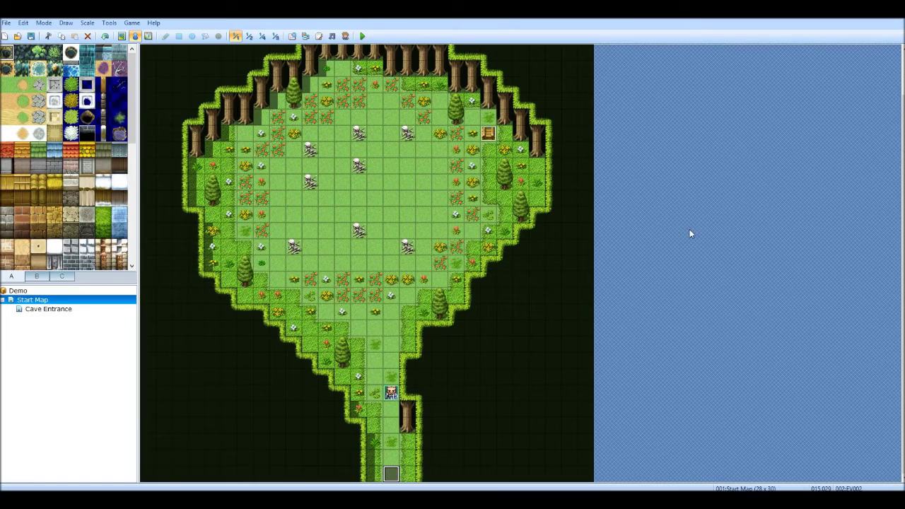
{"action": "scroll", "coordinate": [298, 228], "scroll_direction": "up", "scroll_amount": 2}
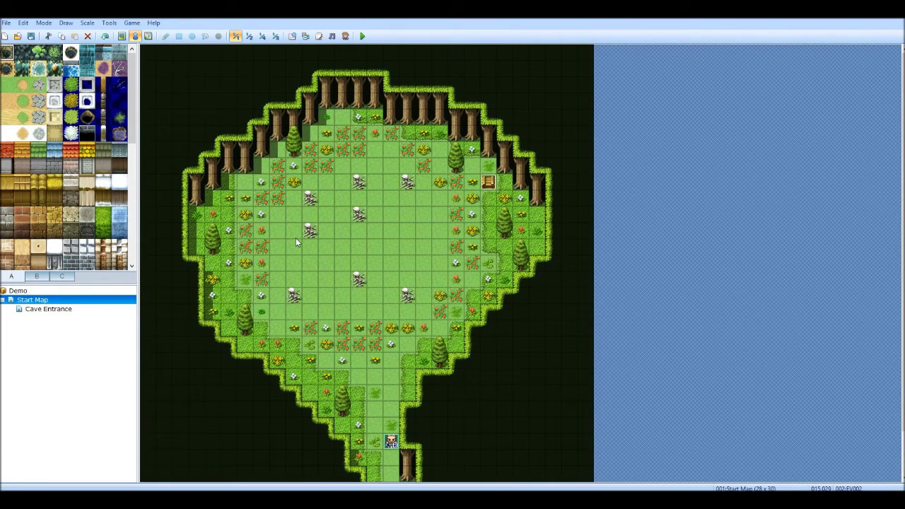
{"action": "right_click", "coordinate": [326, 280]}
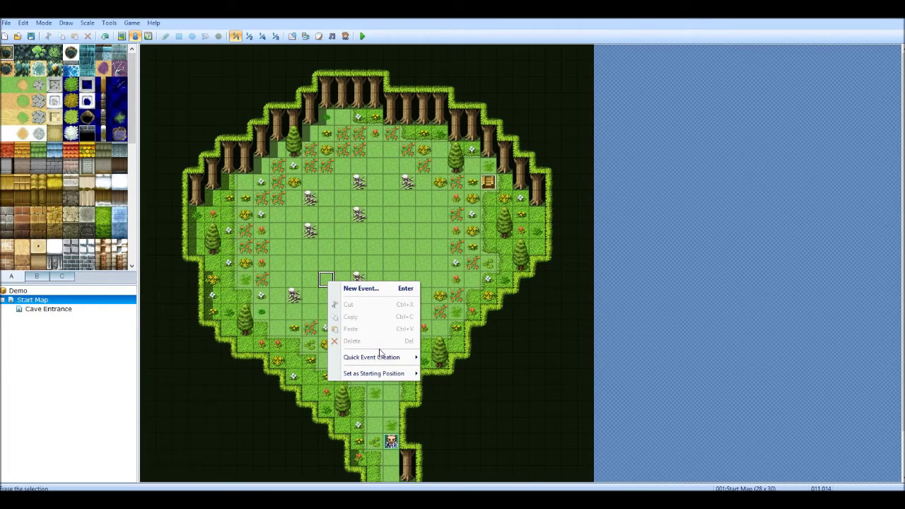
{"action": "mouse_move", "coordinate": [389, 358]}
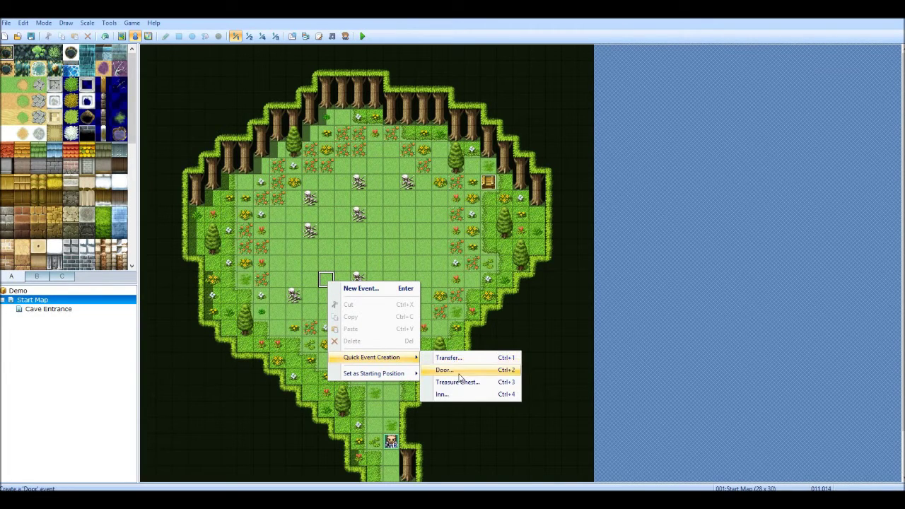
{"action": "left_click", "coordinate": [244, 231]}
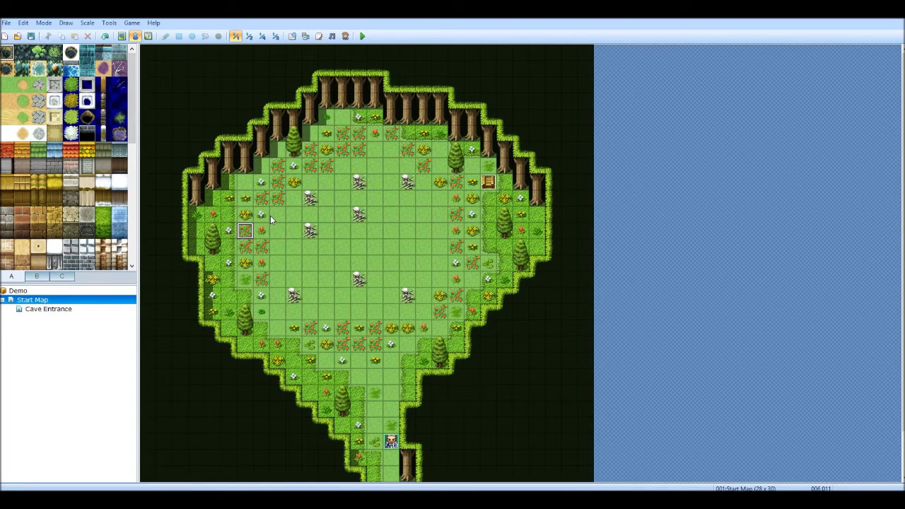